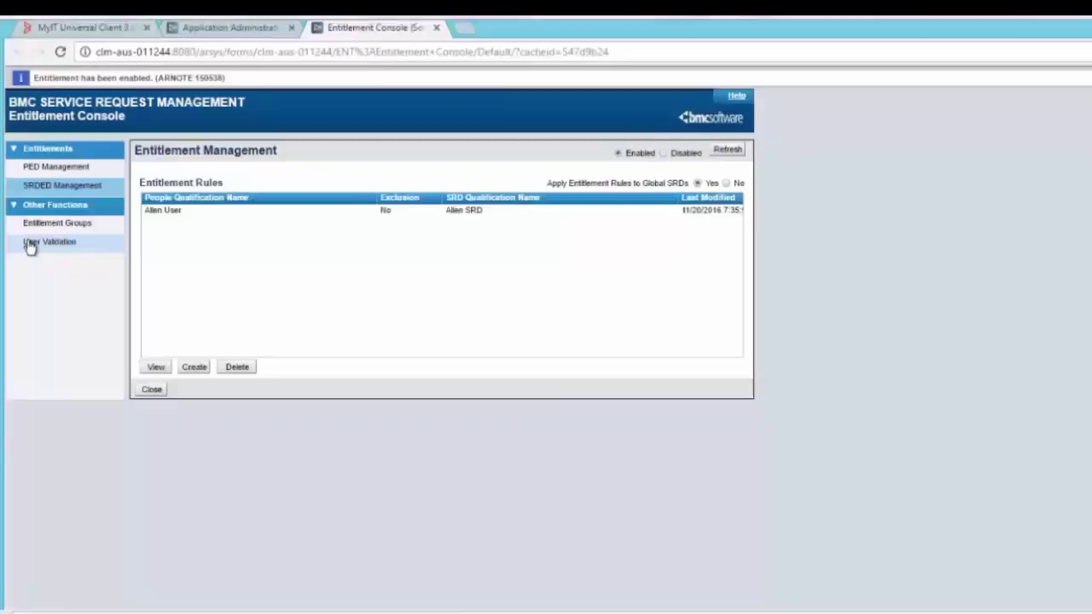
Step: Validate entitlements for a user found by Login ID in People Search
{"action": "left_click", "coordinate": [53, 250]}
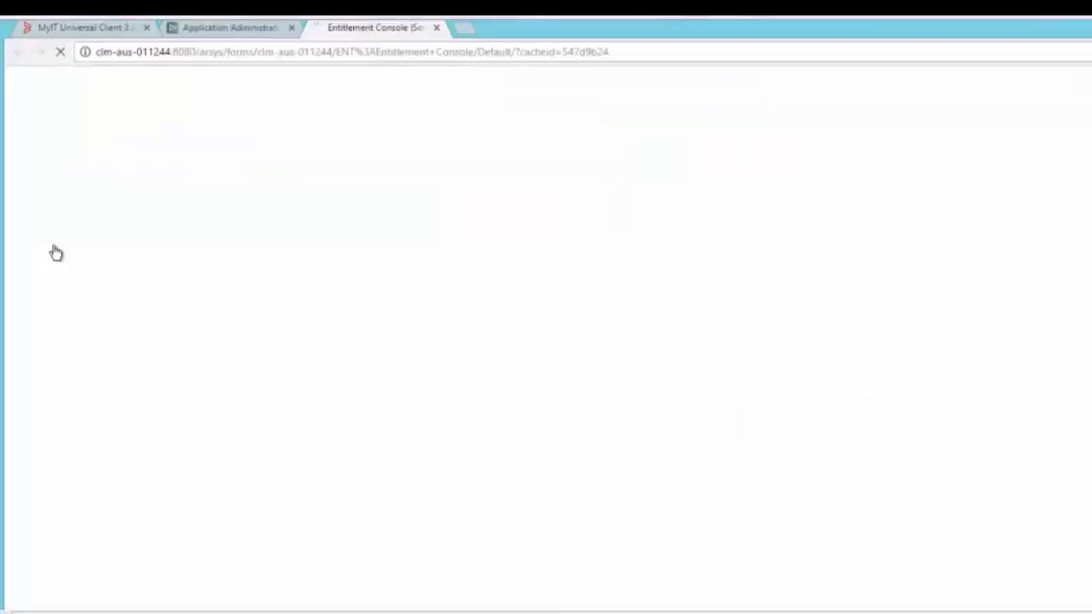
{"action": "left_click", "coordinate": [237, 126]}
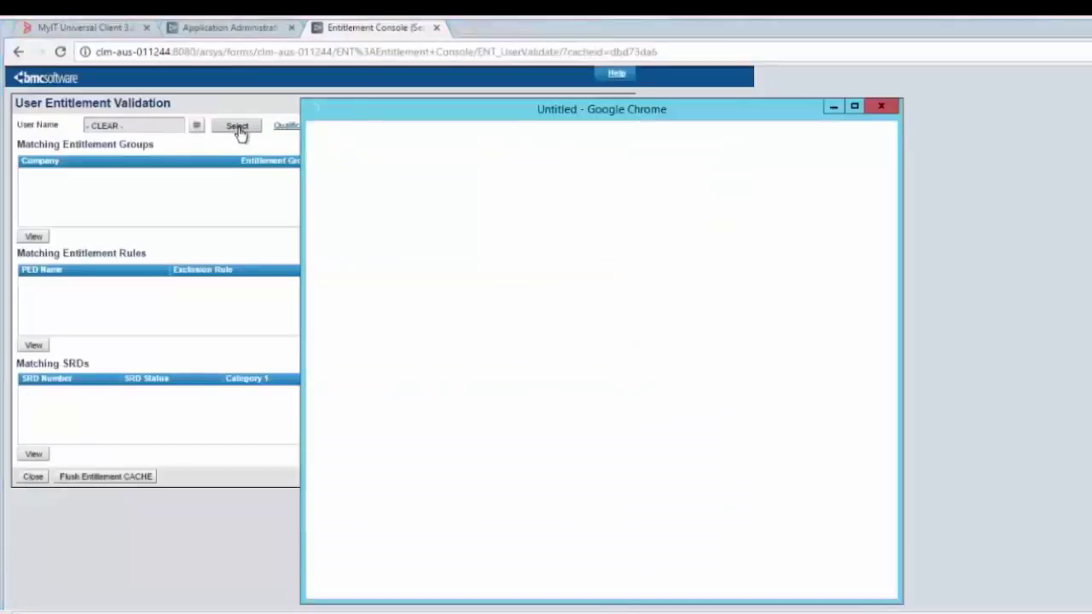
{"action": "type", "text": "llen"}
{"action": "key", "text": "Return"}
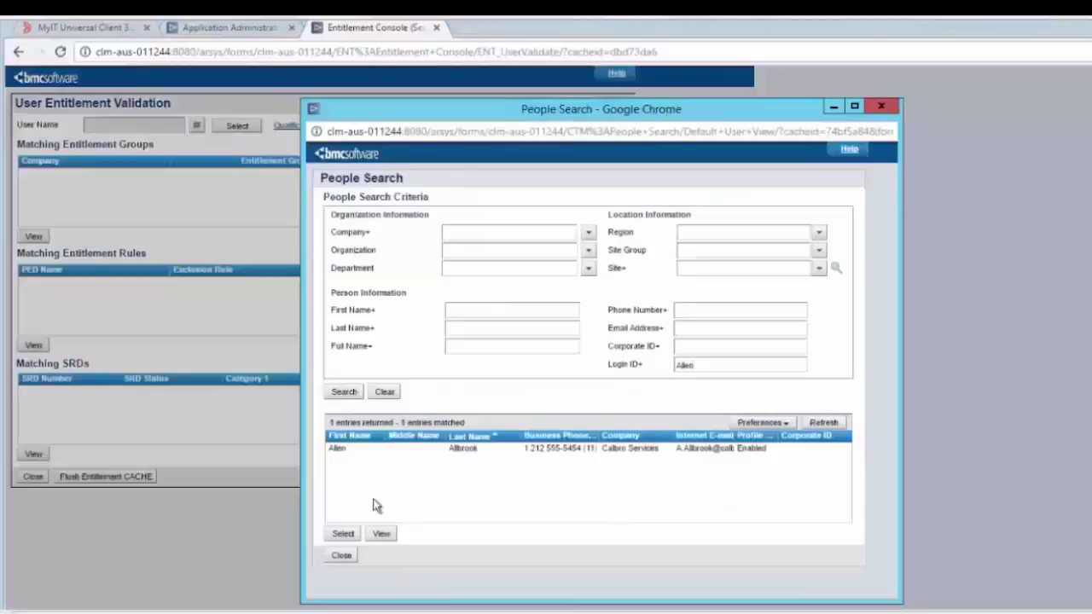
{"action": "left_click", "coordinate": [424, 449]}
{"action": "left_click", "coordinate": [343, 533]}
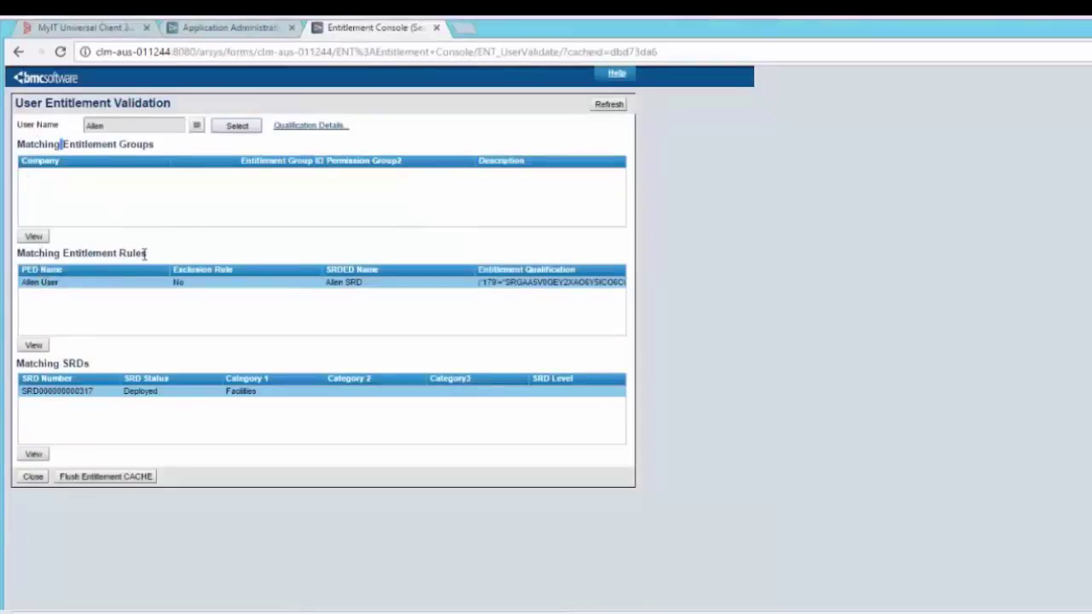
Step: Open the matched Guest WiFi Request SRD from the Matching SRDs list
{"action": "left_click_drag", "start_coordinate": [145, 255], "coordinate": [38, 254]}
{"action": "left_click", "coordinate": [28, 382]}
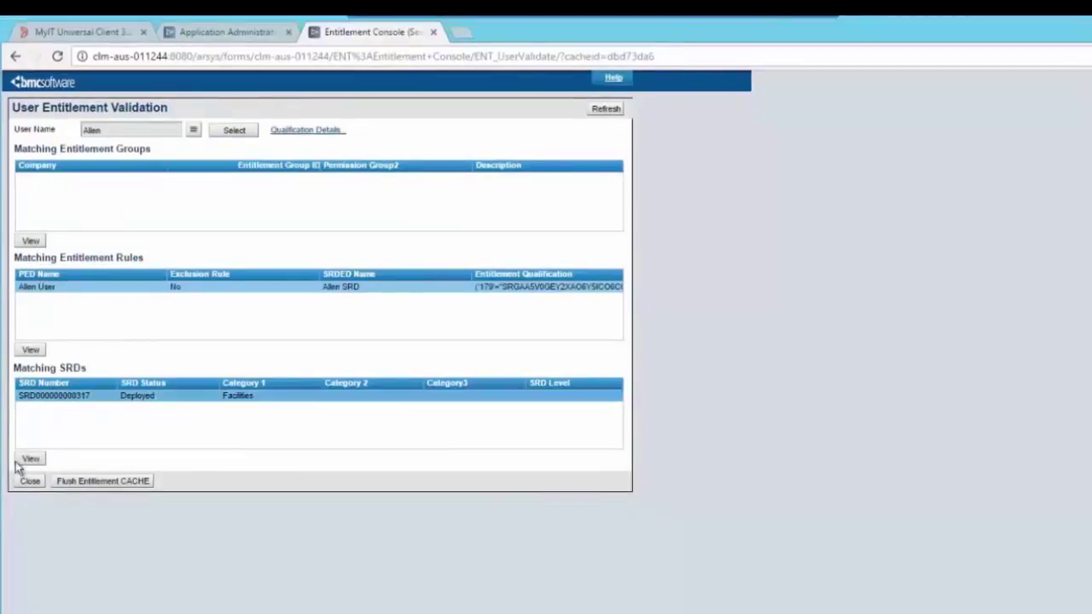
{"action": "left_click", "coordinate": [29, 461]}
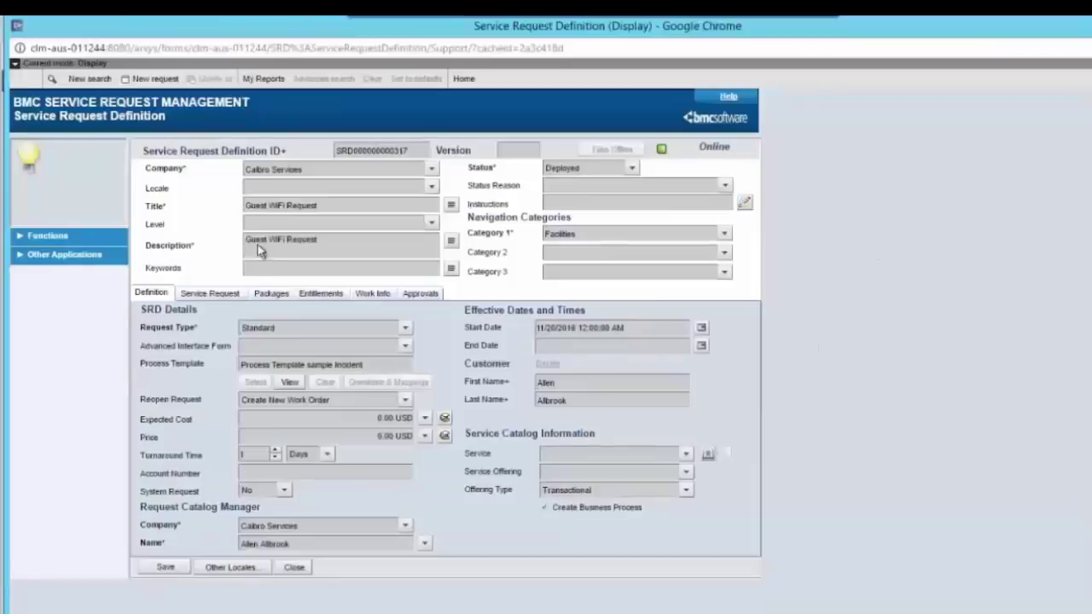
Step: Close the SRD window, flush the entitlement cache, and return to the IT Home console
{"action": "key", "text": "alt+F4"}
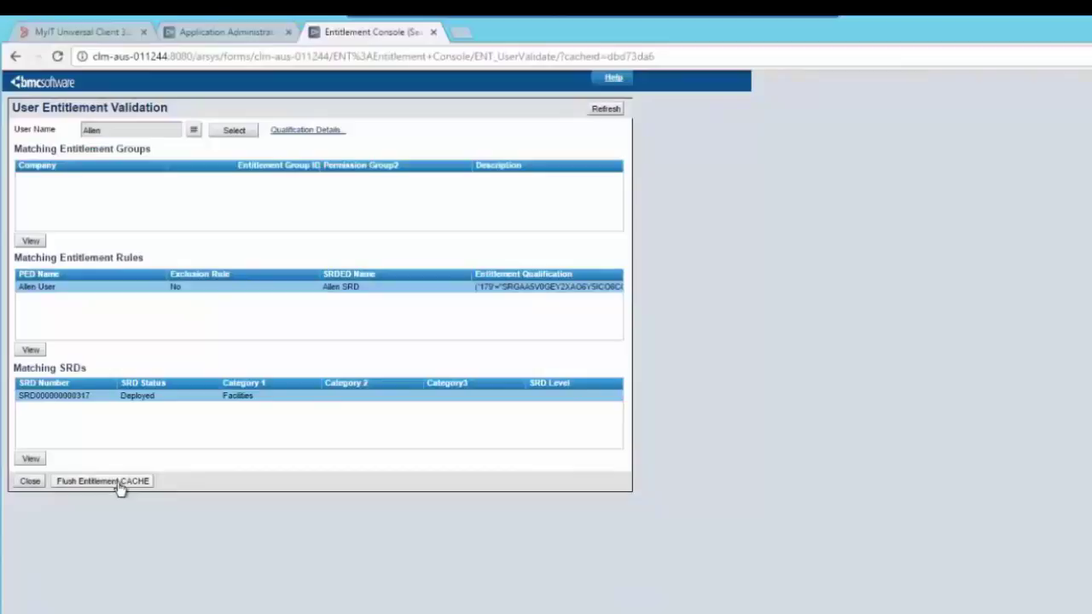
{"action": "left_click", "coordinate": [119, 483]}
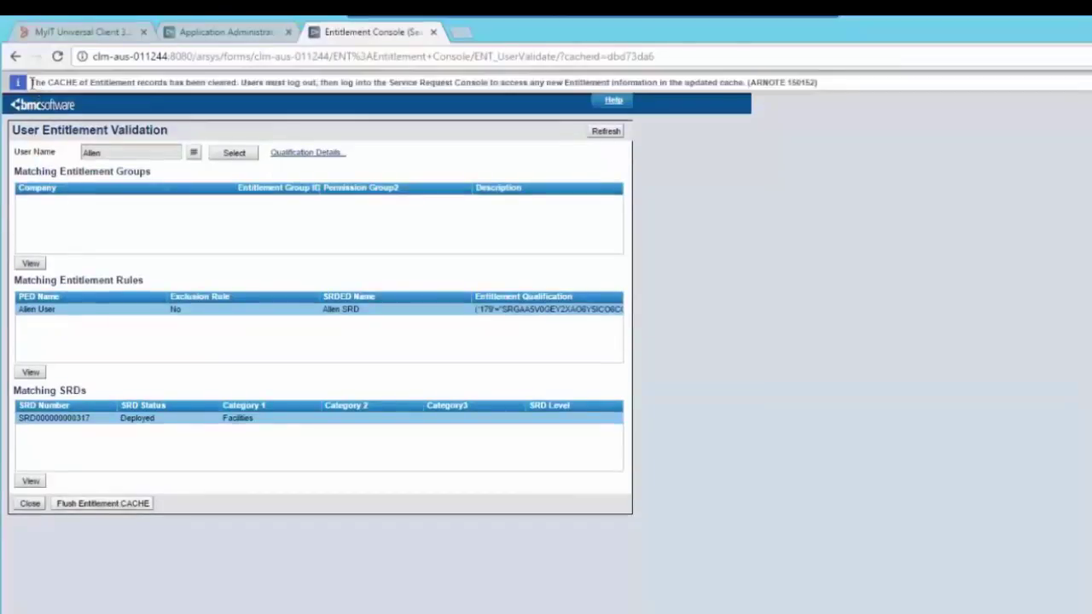
{"action": "left_click_drag", "start_coordinate": [31, 83], "coordinate": [877, 97]}
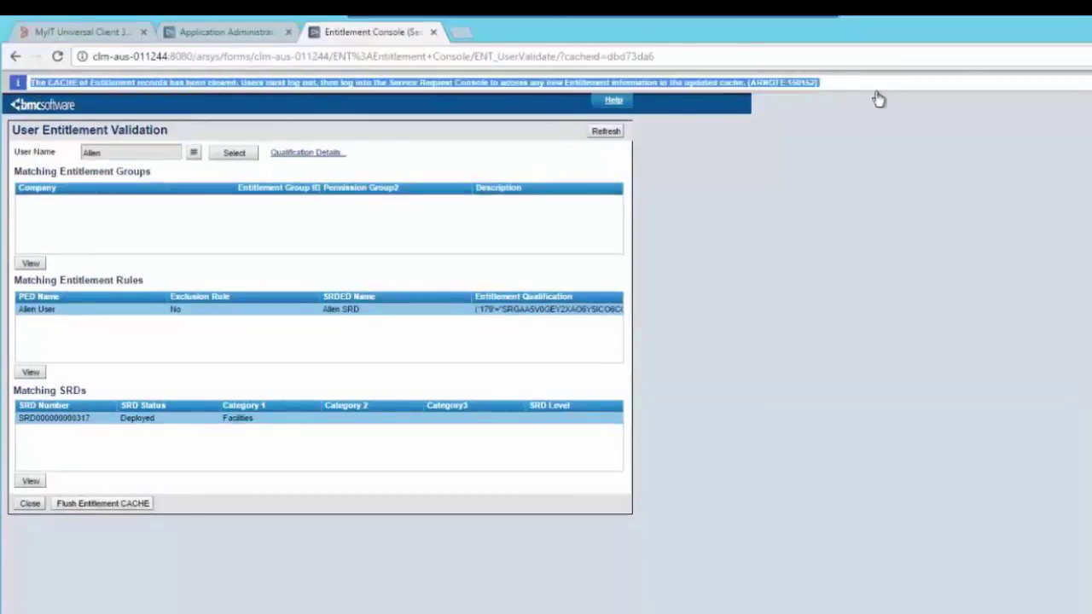
{"action": "left_click", "coordinate": [823, 173]}
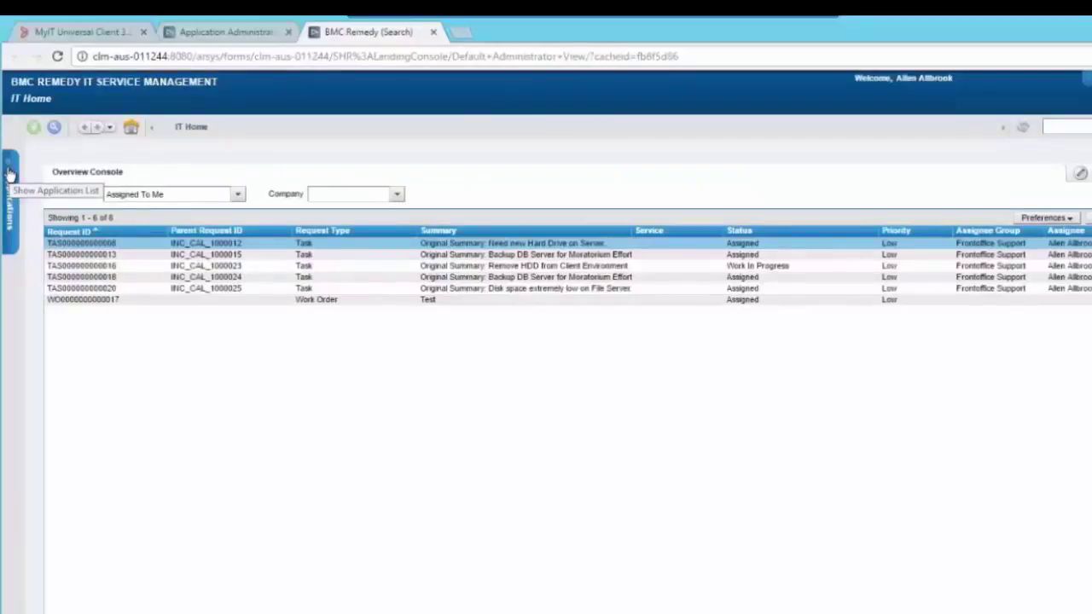
Step: Go to SRD package management in the Service Catalog Manager Console
{"action": "left_click", "coordinate": [10, 174]}
{"action": "mouse_move", "coordinate": [129, 556]}
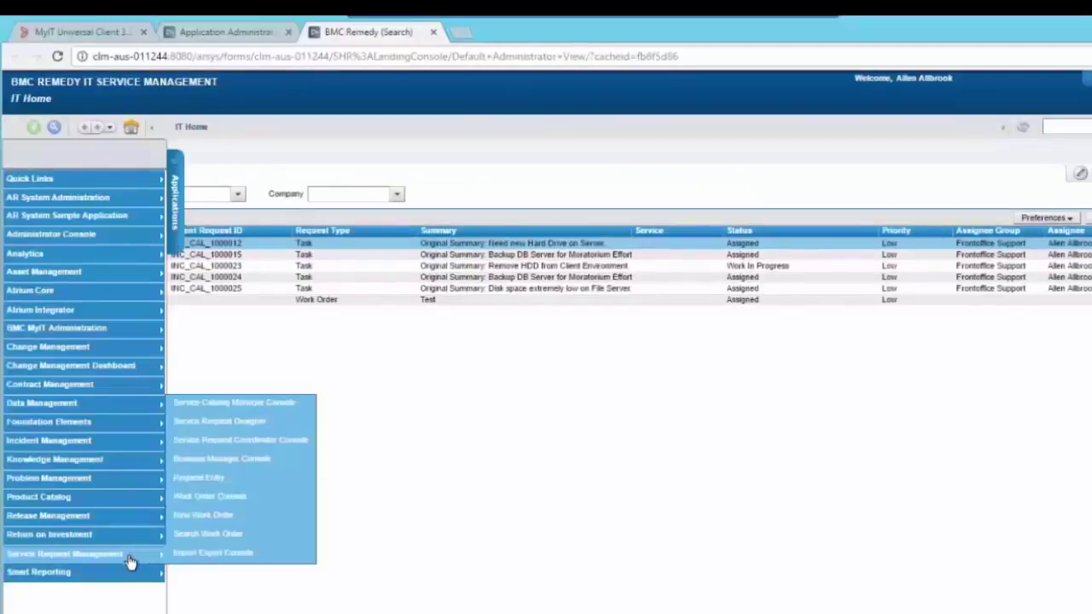
{"action": "left_click", "coordinate": [284, 404]}
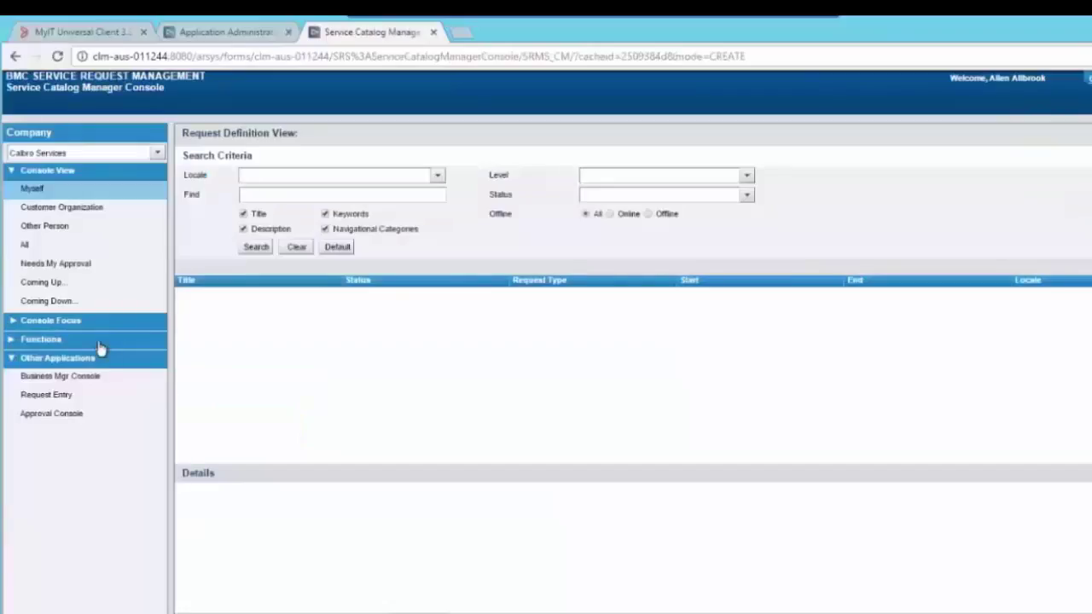
{"action": "left_click", "coordinate": [100, 344]}
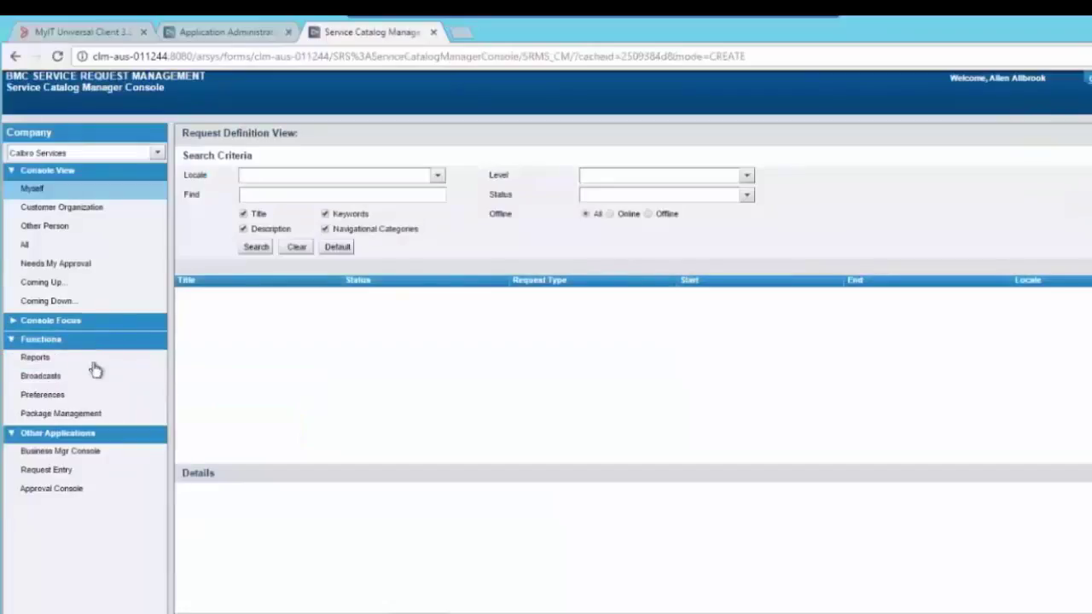
{"action": "left_click", "coordinate": [85, 417]}
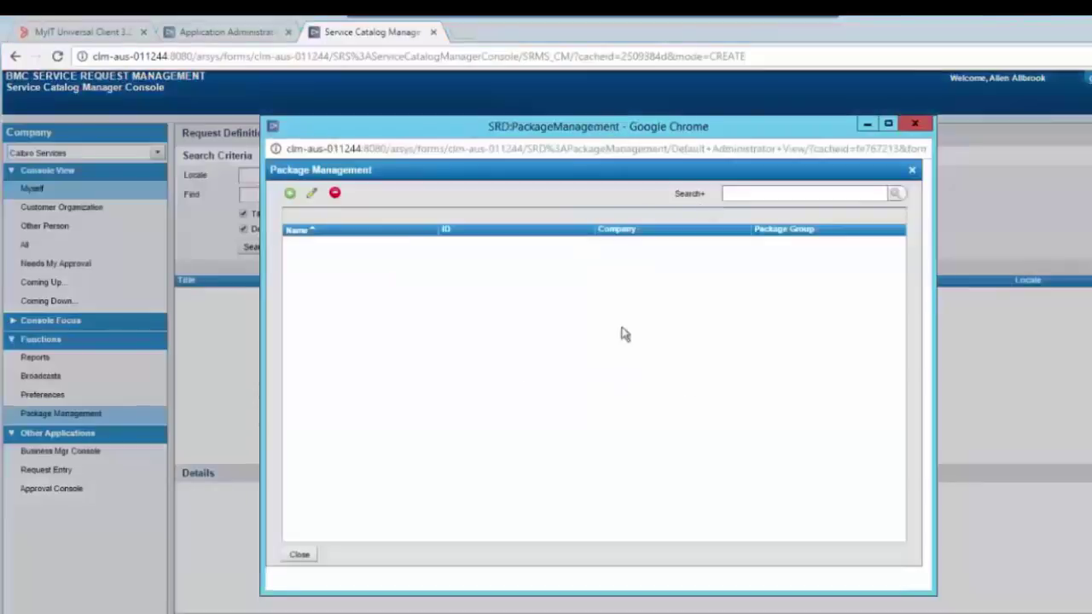
Step: Start a new Calbro Services package named 'SRD Package'
{"action": "left_click", "coordinate": [290, 196]}
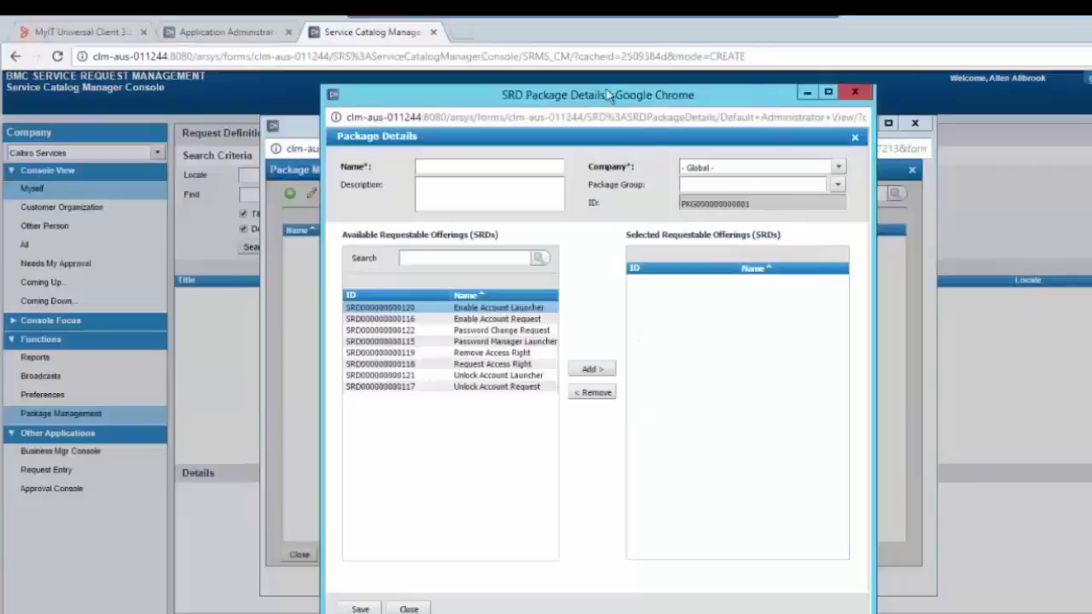
{"action": "left_click", "coordinate": [801, 168]}
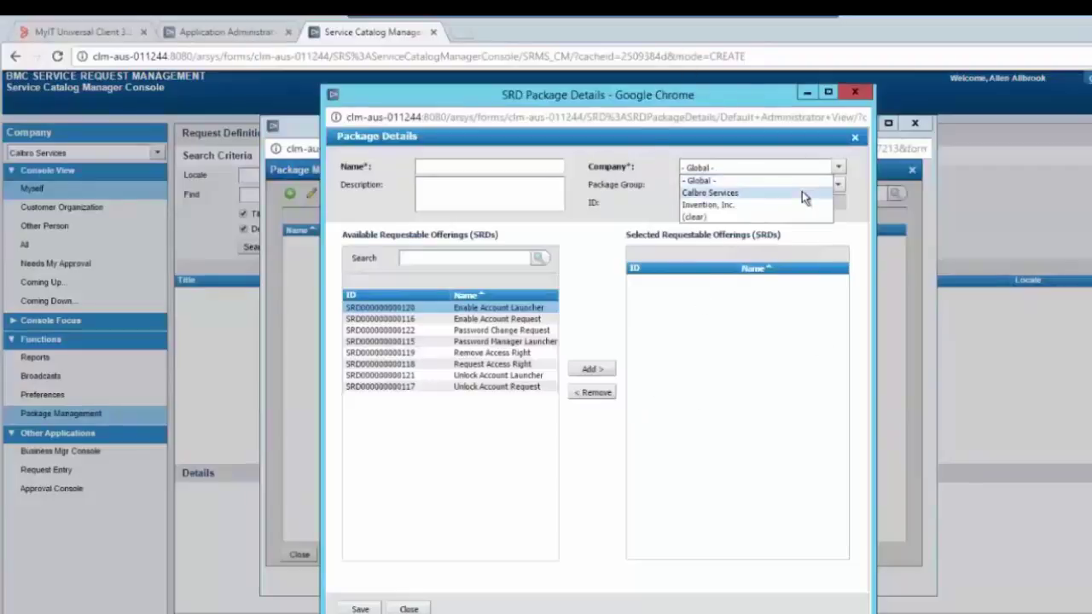
{"action": "left_click", "coordinate": [801, 191]}
{"action": "left_click", "coordinate": [514, 173]}
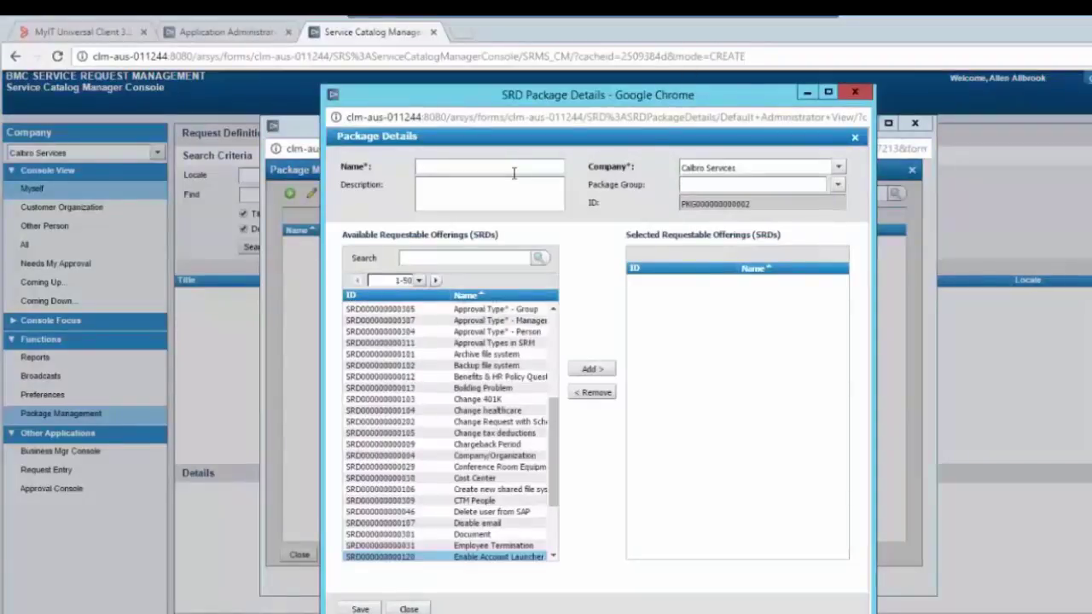
{"action": "type", "text": "SRD Package"}
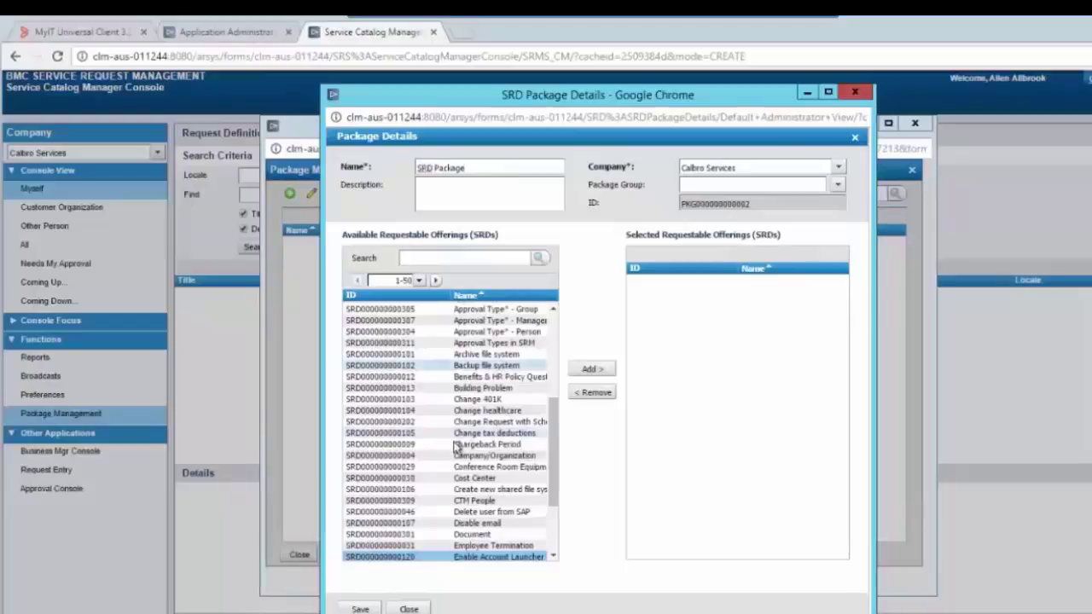
Step: Add the Custom, Group, Person and Manager Approval Type SRDs to the package and save it
{"action": "scroll", "coordinate": [459, 434], "scroll_direction": "up", "scroll_amount": 6}
{"action": "scroll", "coordinate": [488, 342], "scroll_direction": "down", "scroll_amount": 8}
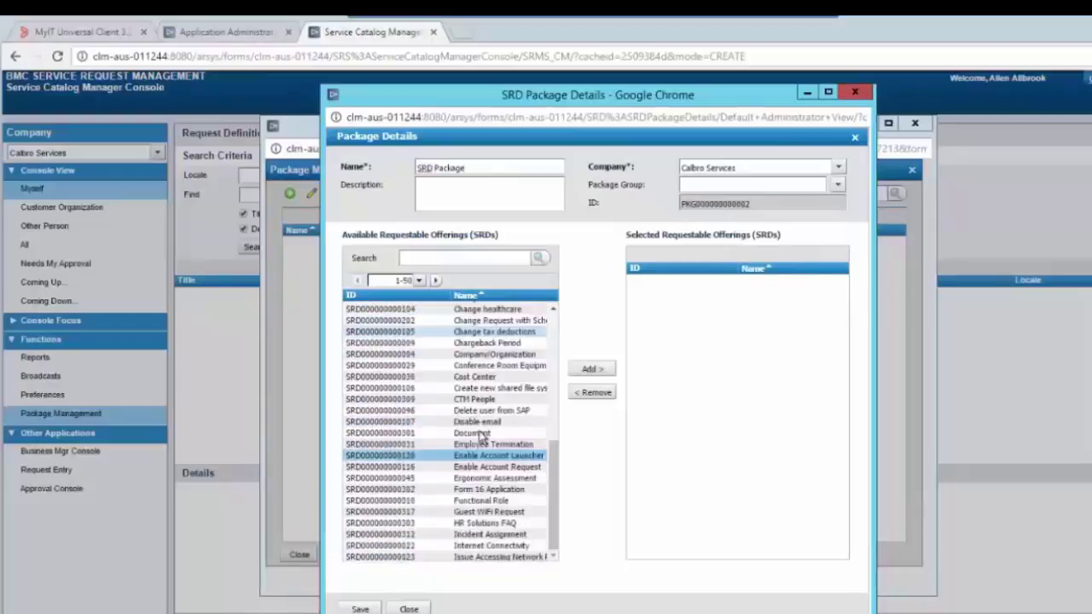
{"action": "scroll", "coordinate": [458, 494], "scroll_direction": "up", "scroll_amount": 6}
{"action": "left_click", "coordinate": [517, 421]}
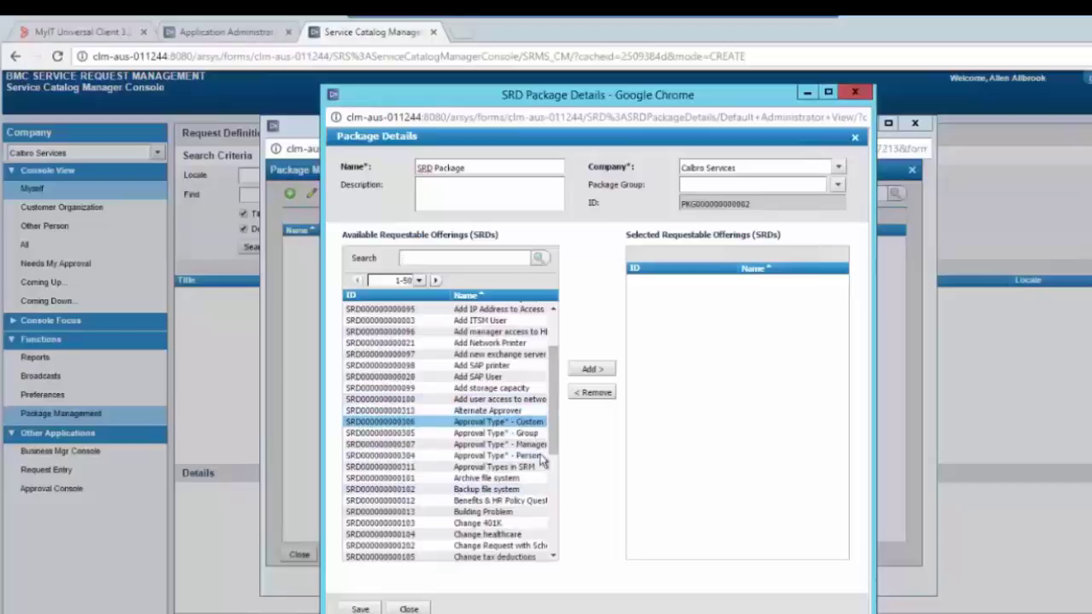
{"action": "left_click", "coordinate": [599, 373]}
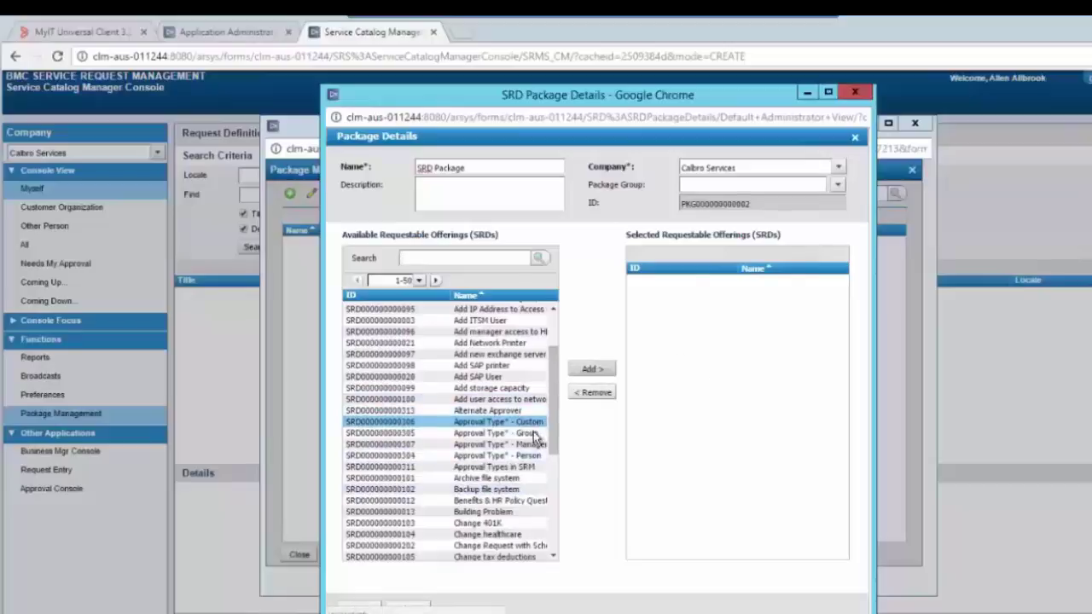
{"action": "left_click", "coordinate": [517, 422]}
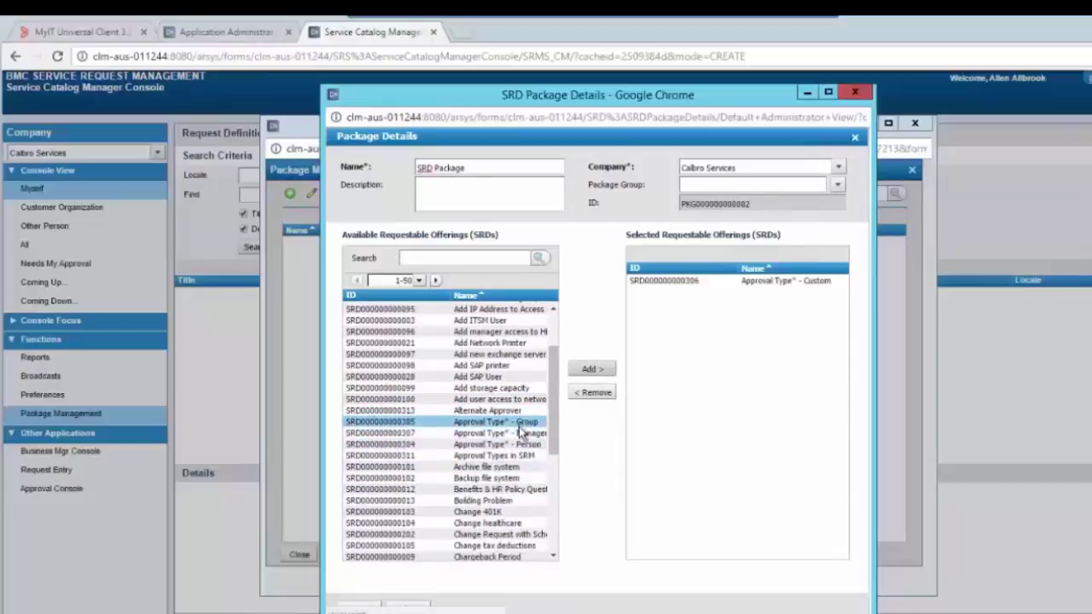
{"action": "double_click", "coordinate": [517, 421]}
{"action": "left_click", "coordinate": [512, 432]}
{"action": "left_click", "coordinate": [599, 371]}
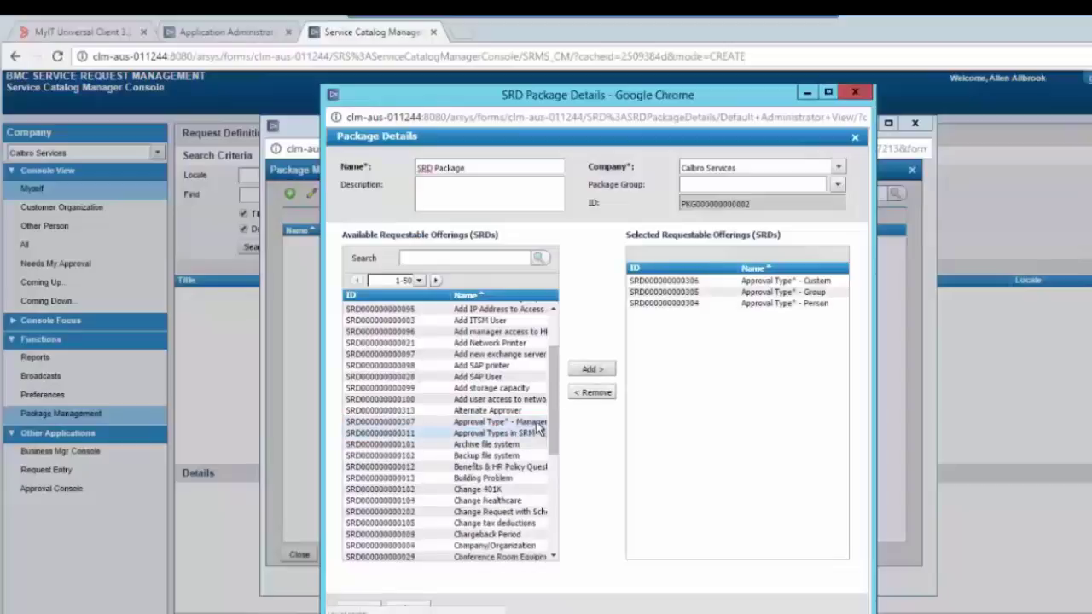
{"action": "left_click", "coordinate": [538, 421]}
{"action": "left_click", "coordinate": [607, 376]}
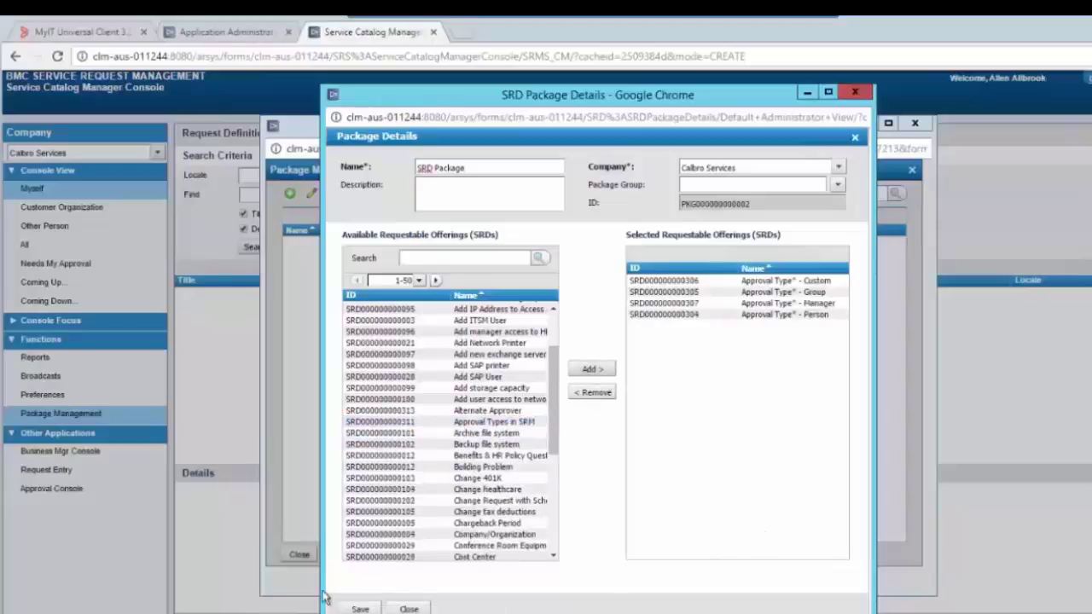
{"action": "left_click", "coordinate": [367, 609]}
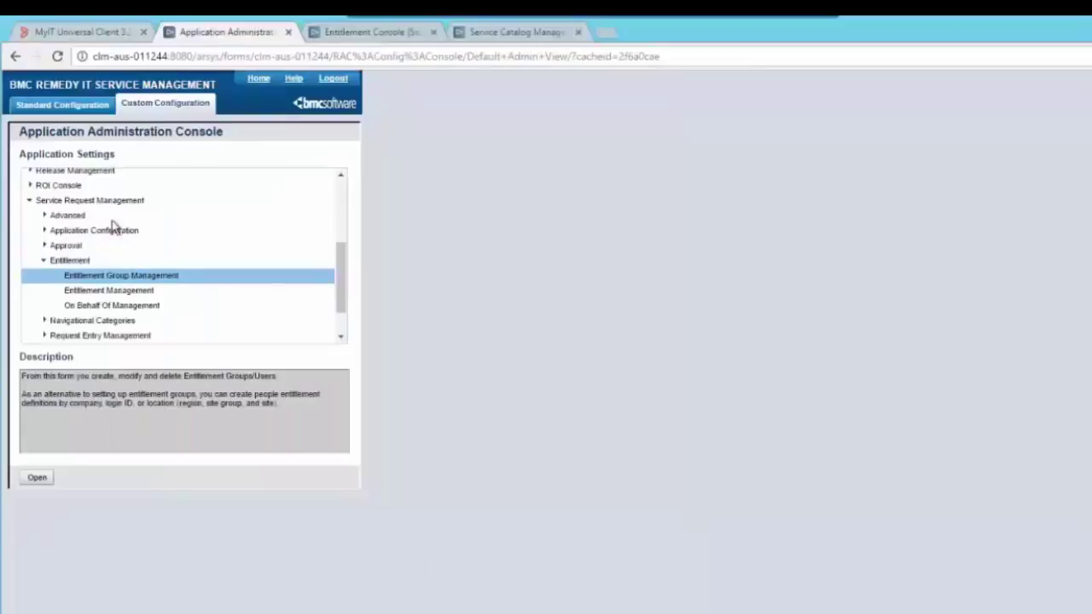
Step: Open Entitlement Group Management filtered to Calbro Services
{"action": "left_click", "coordinate": [40, 479]}
{"action": "left_click", "coordinate": [333, 167]}
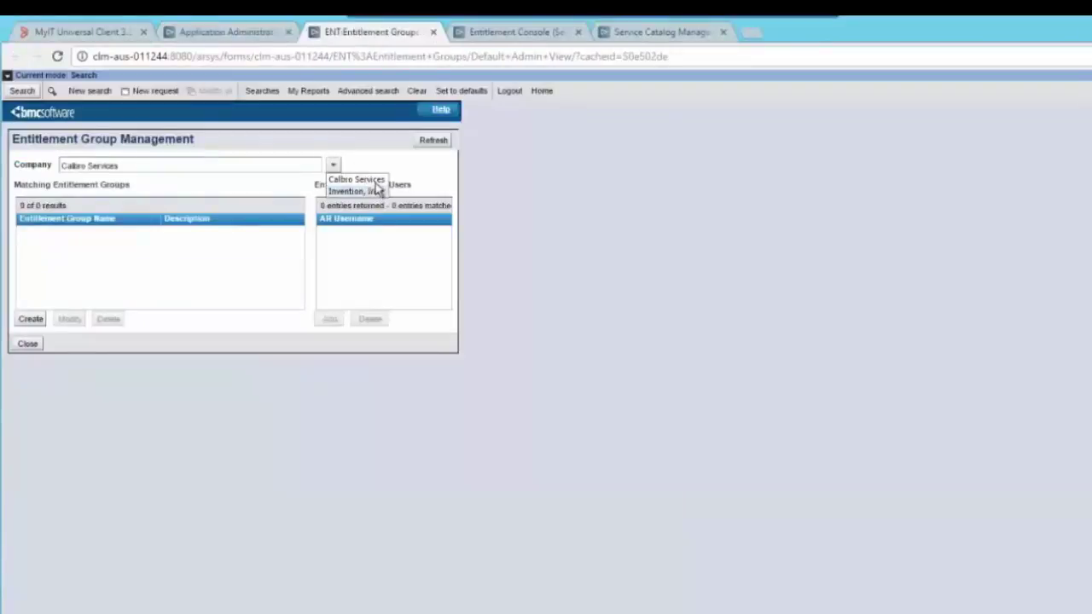
{"action": "left_click", "coordinate": [381, 181]}
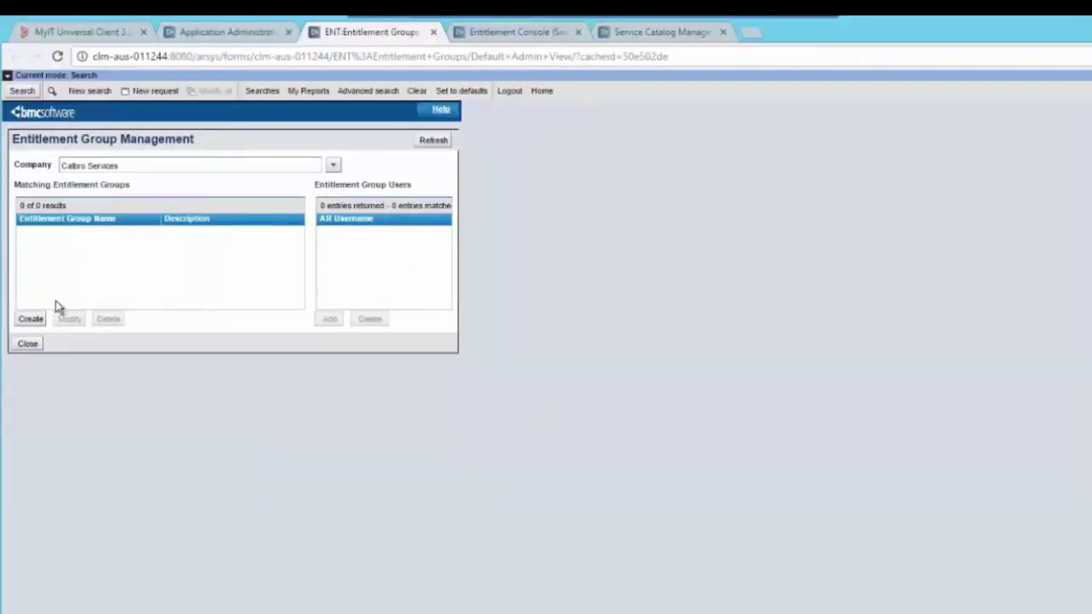
Step: Create and save the Calbro Services group 'Service Desk' with description 'Service Desk SRD'
{"action": "left_click", "coordinate": [31, 319]}
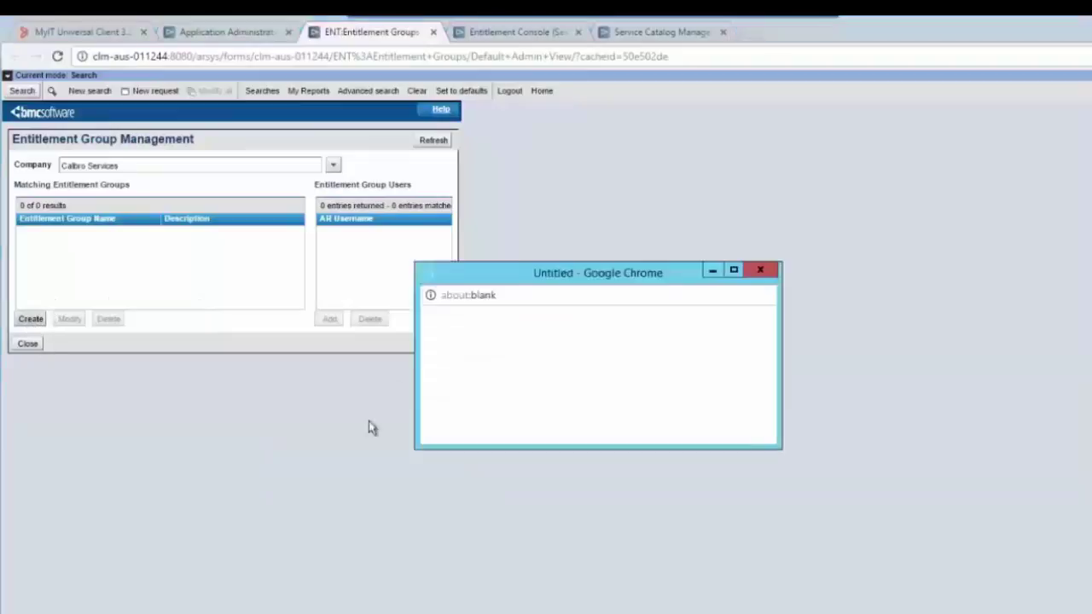
{"action": "left_click", "coordinate": [753, 369]}
{"action": "left_click", "coordinate": [721, 386]}
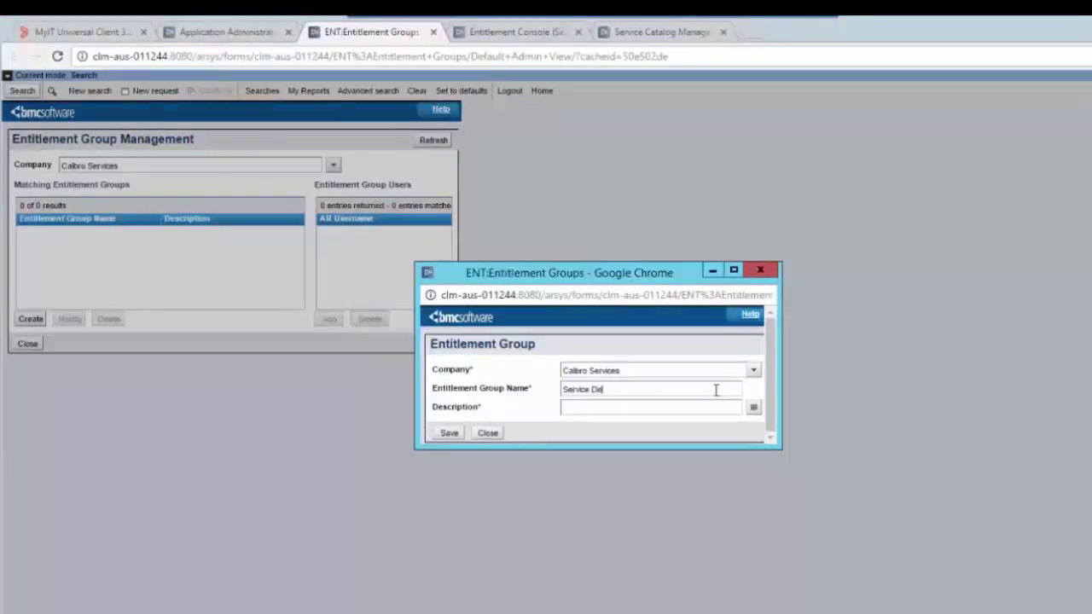
{"action": "left_click_drag", "start_coordinate": [653, 390], "coordinate": [436, 372]}
{"action": "key", "text": "ctrl+c"}
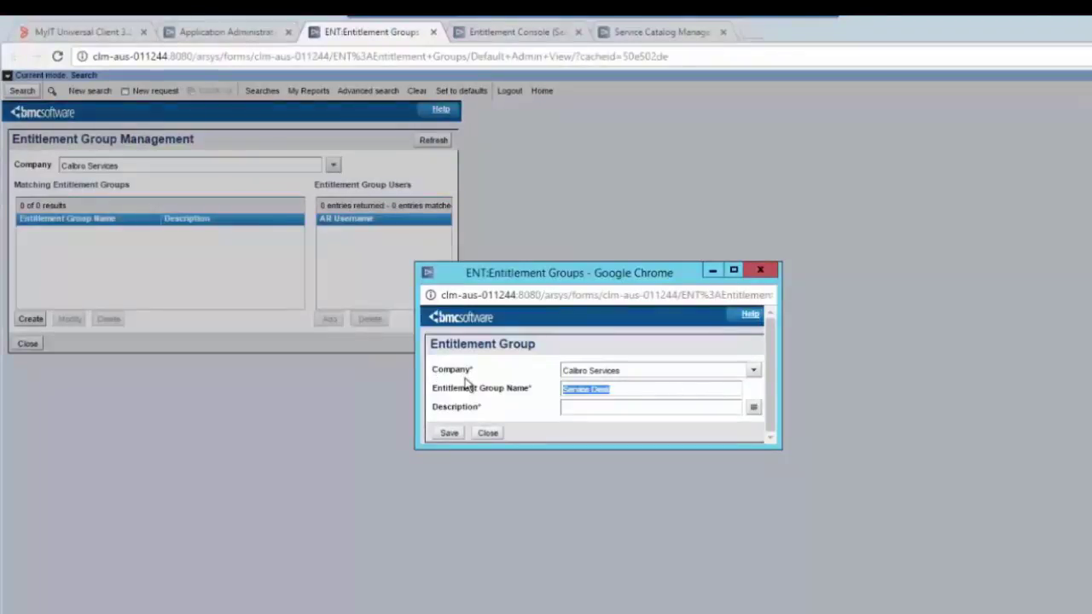
{"action": "left_click", "coordinate": [648, 408]}
{"action": "key", "text": "ctrl+v"}
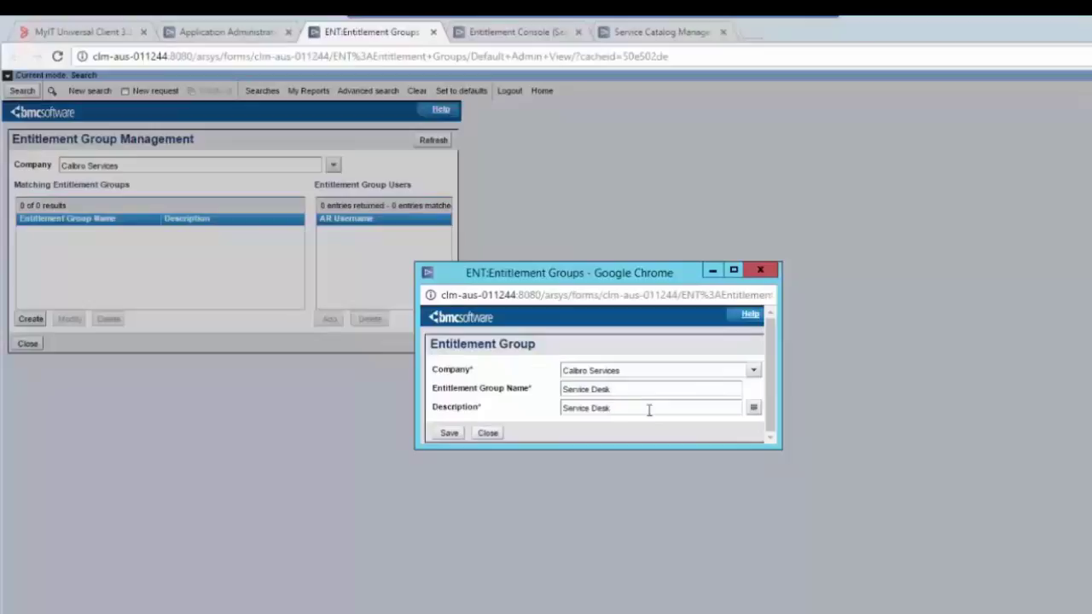
{"action": "type", "text": "SRD"}
{"action": "left_click", "coordinate": [449, 434]}
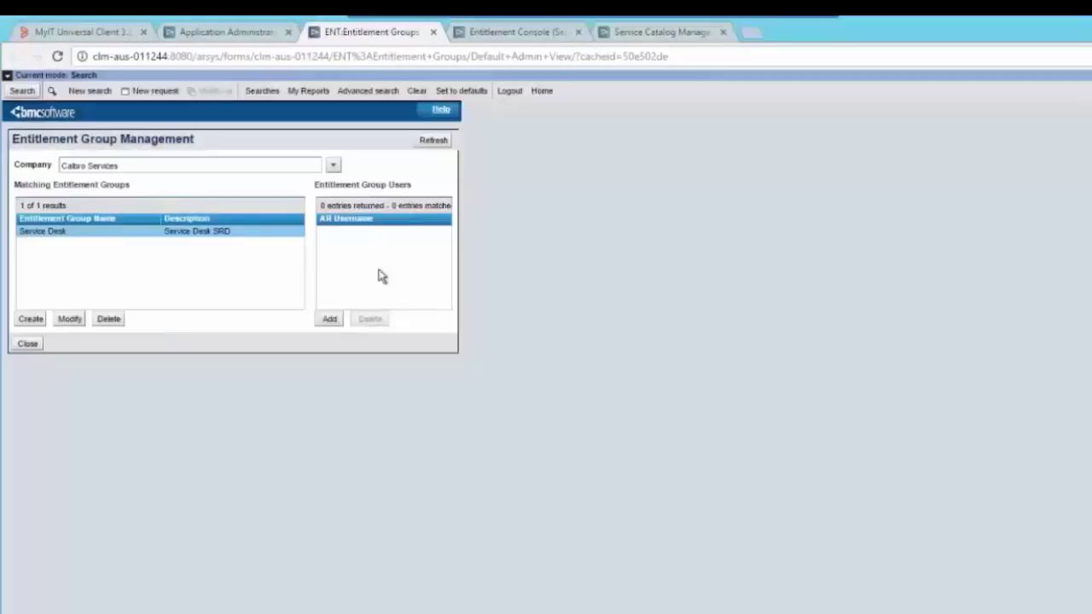
Step: Add a person from People Search to the Service Desk entitlement group
{"action": "left_click", "coordinate": [334, 327]}
{"action": "left_click", "coordinate": [341, 499]}
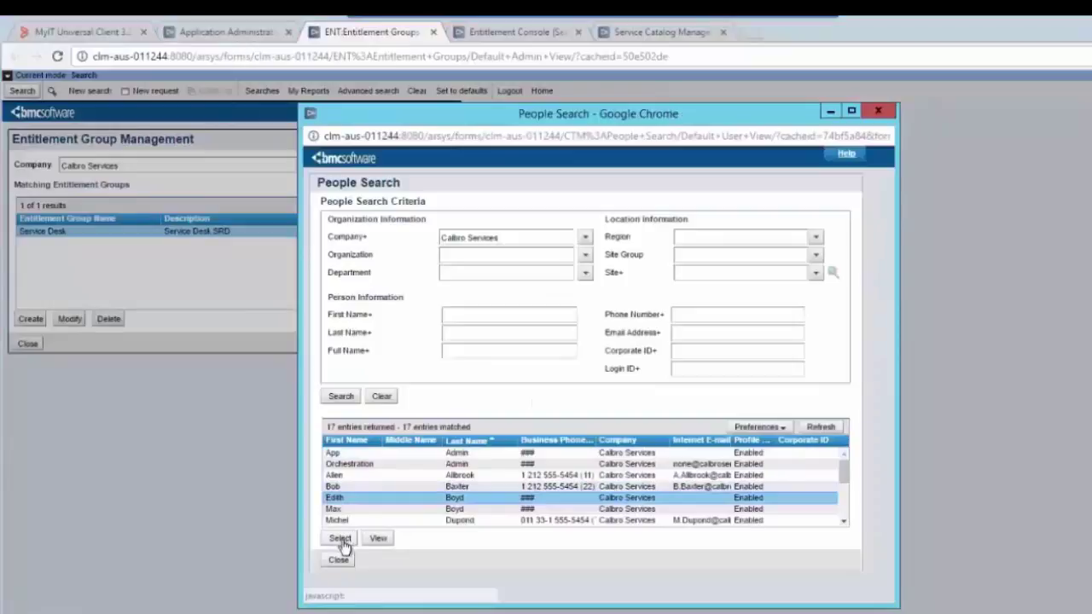
{"action": "left_click", "coordinate": [339, 538]}
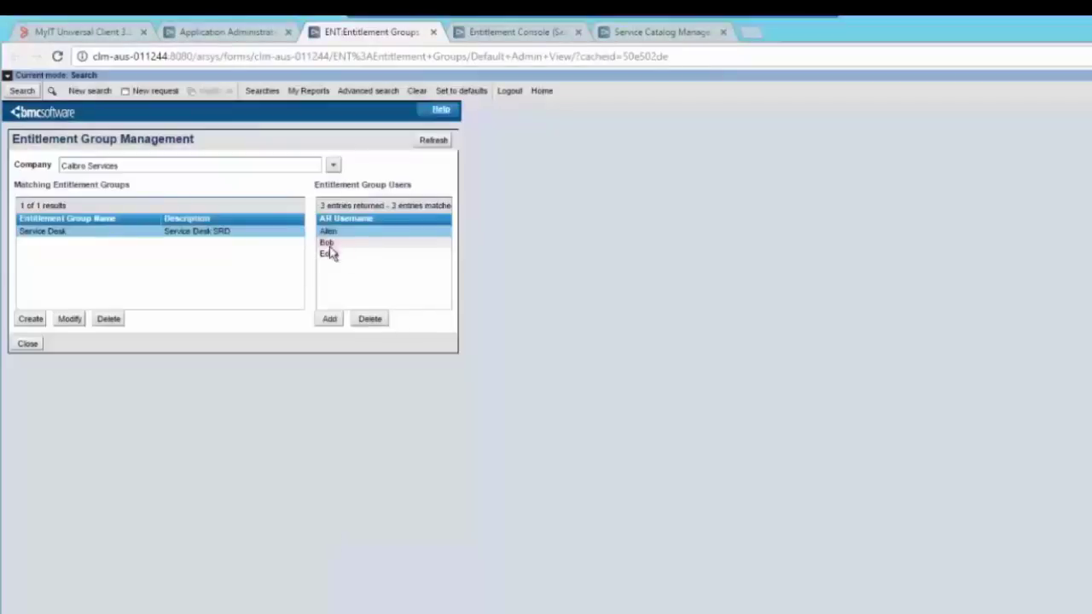
{"action": "left_click", "coordinate": [353, 232]}
Step: Start a new entitlement rule in Entitlement Management
{"action": "key", "text": "ctrl+shift+Tab"}
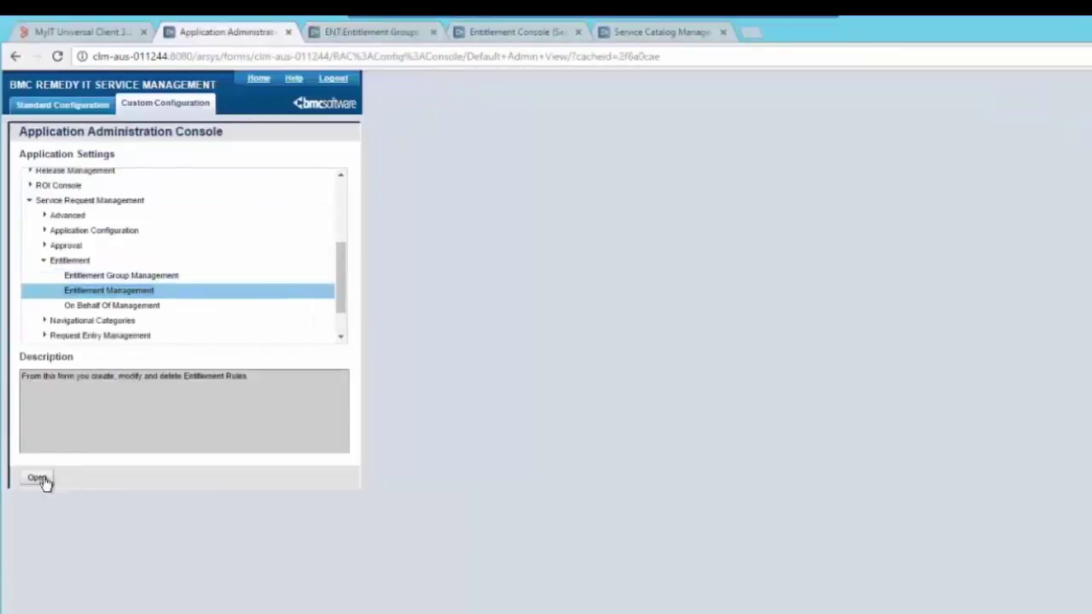
{"action": "left_click", "coordinate": [40, 478]}
{"action": "left_click", "coordinate": [190, 350]}
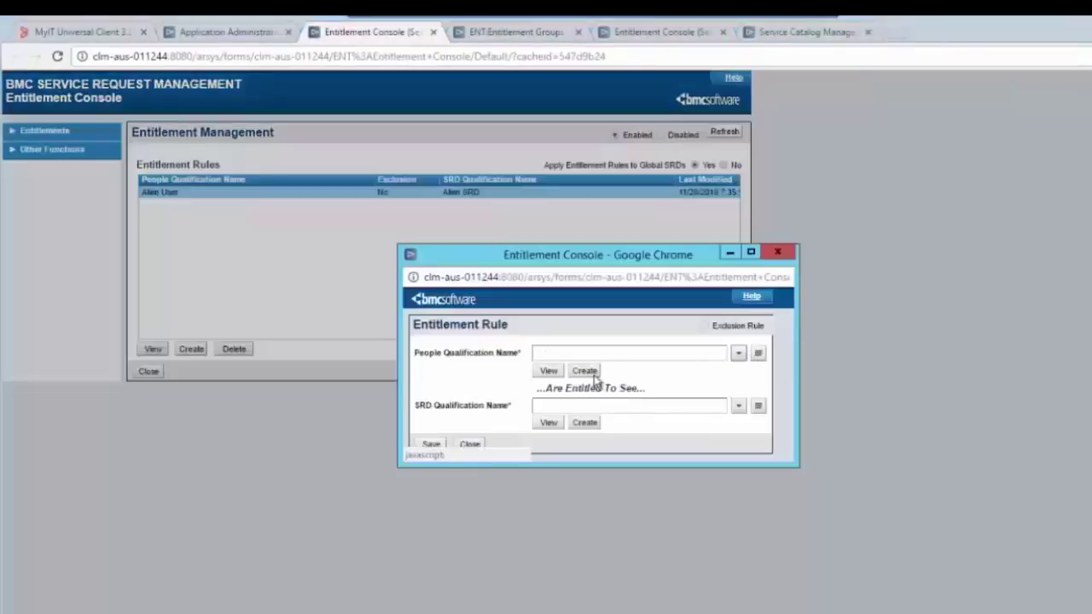
Step: Save people qualification 'User Group Service Desk' targeting the Calbro Services Service Desk entitlement group
{"action": "left_click", "coordinate": [587, 376]}
{"action": "type", "text": "User Group"}
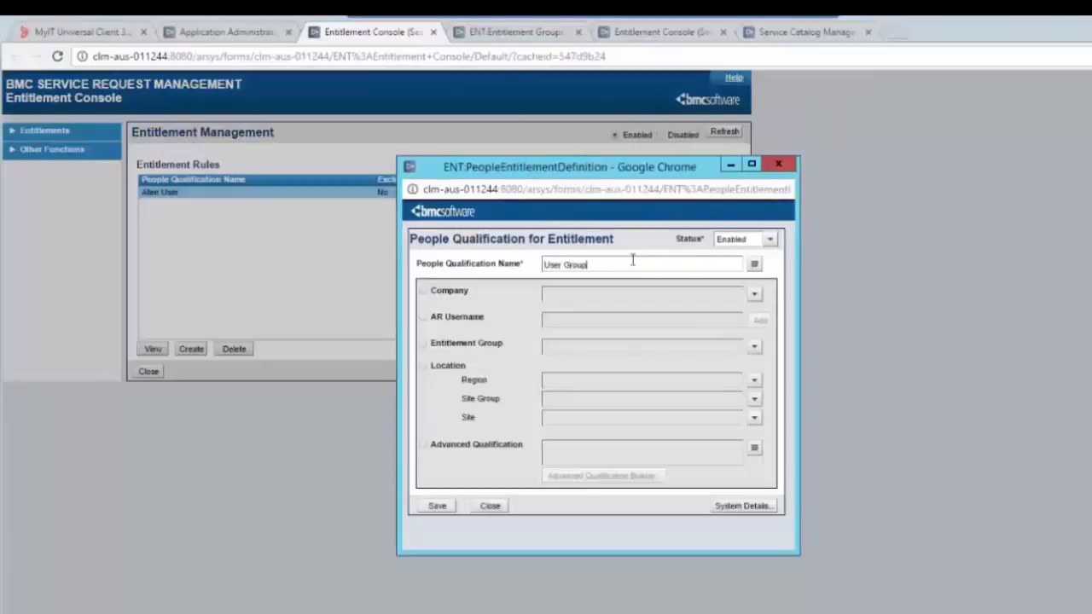
{"action": "type", "text": " Service Se"}
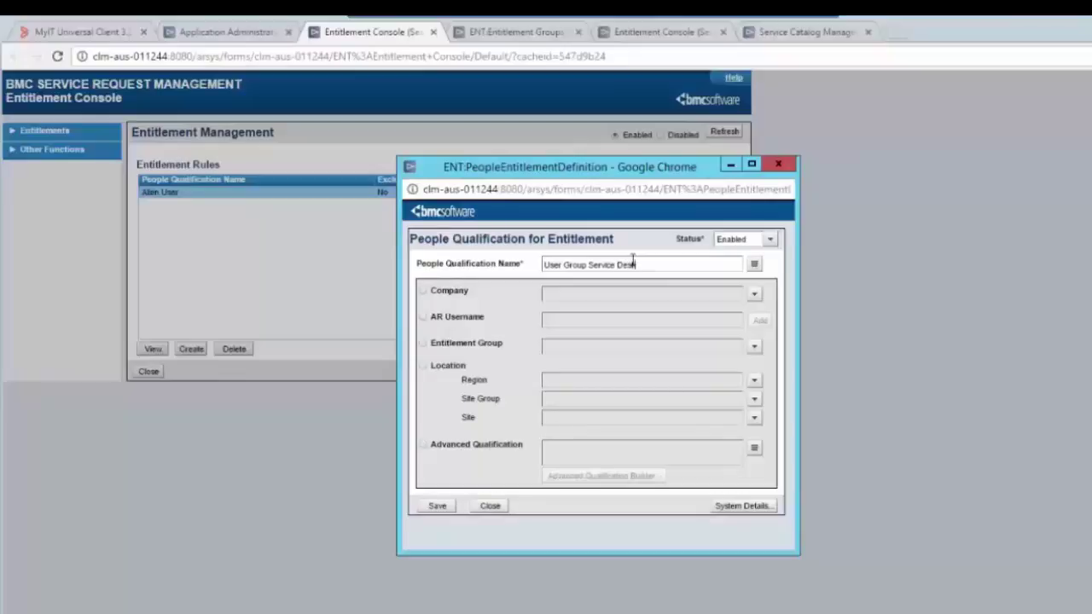
{"action": "left_click", "coordinate": [425, 345]}
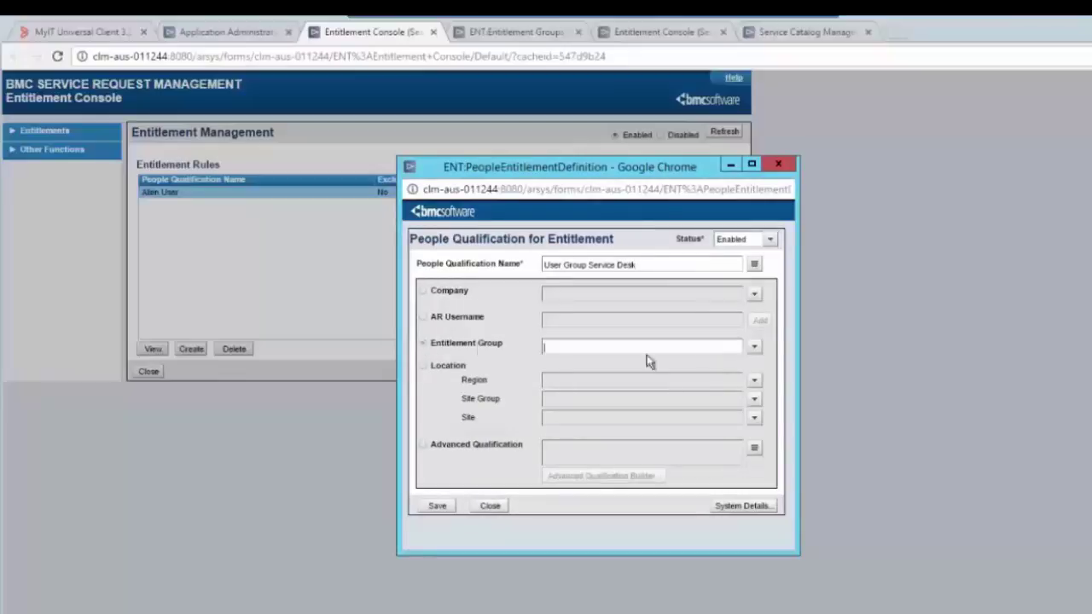
{"action": "left_click", "coordinate": [754, 348]}
{"action": "mouse_move", "coordinate": [758, 358]}
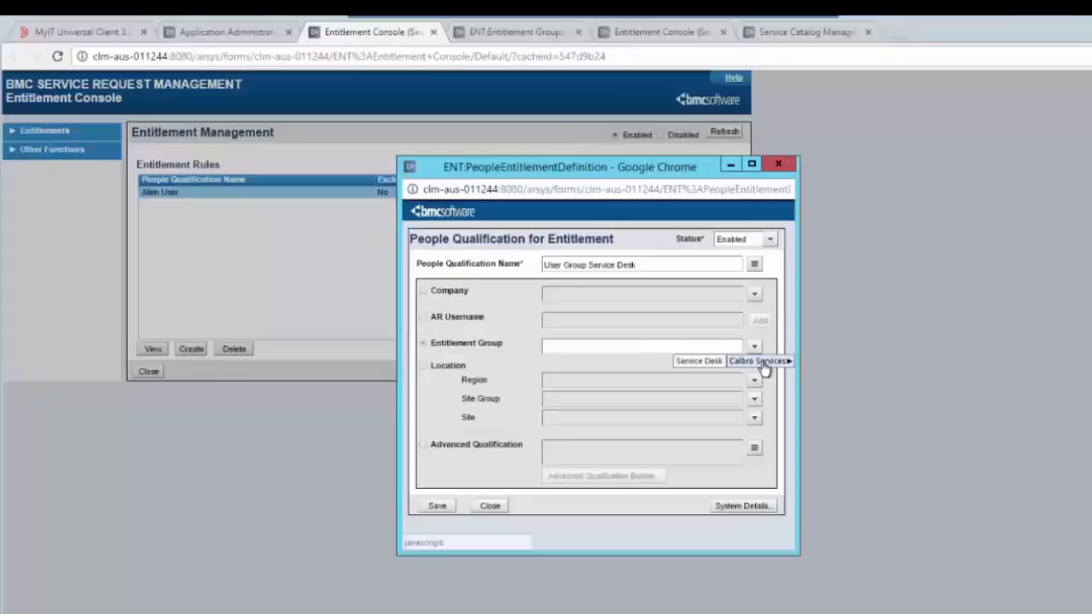
{"action": "left_click", "coordinate": [689, 361]}
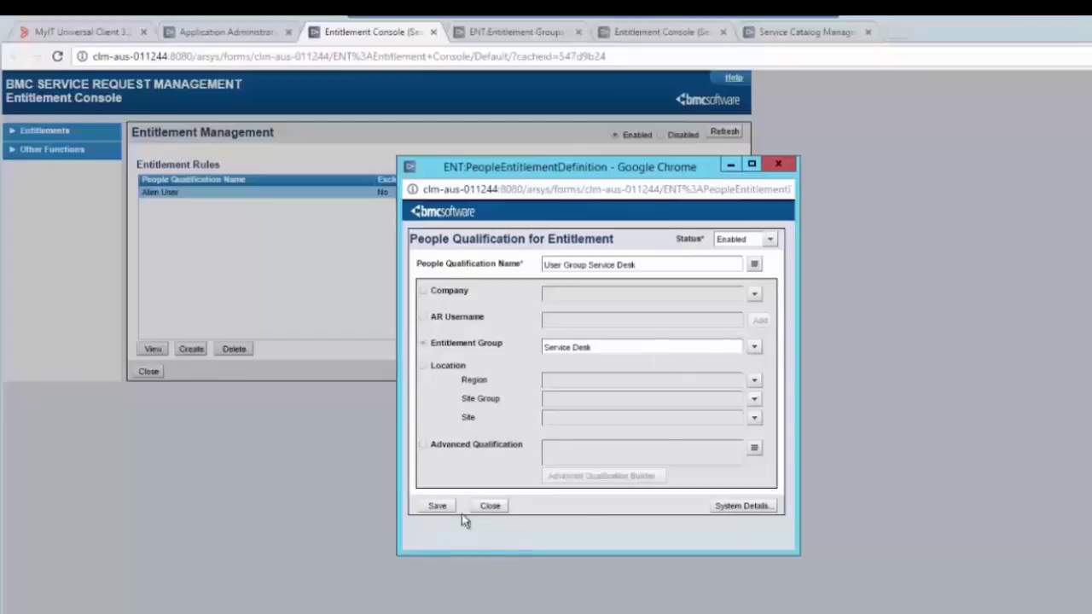
{"action": "left_click", "coordinate": [437, 506]}
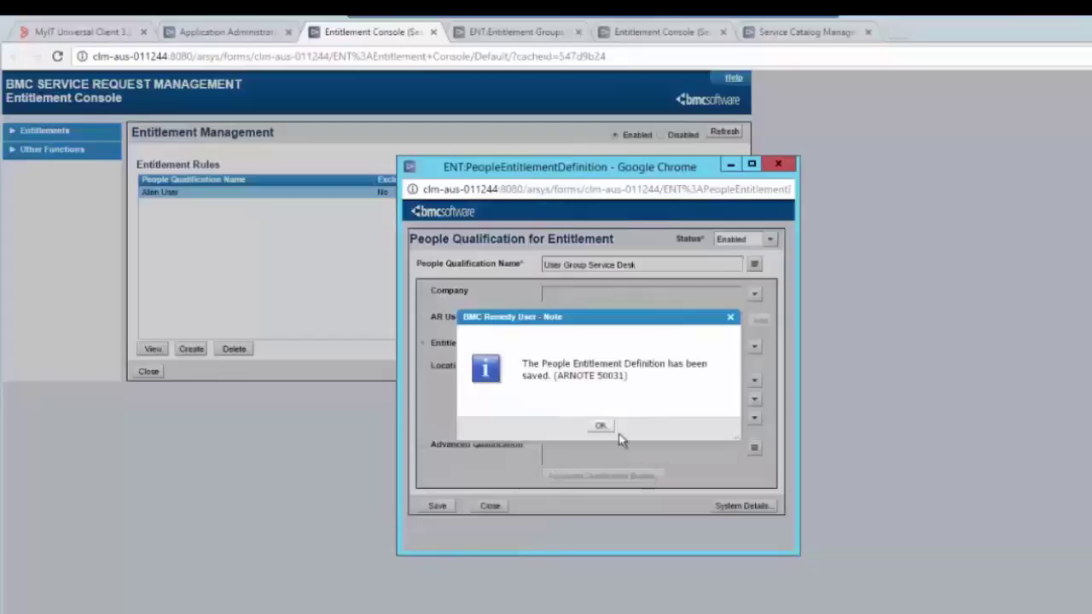
{"action": "left_click", "coordinate": [600, 425]}
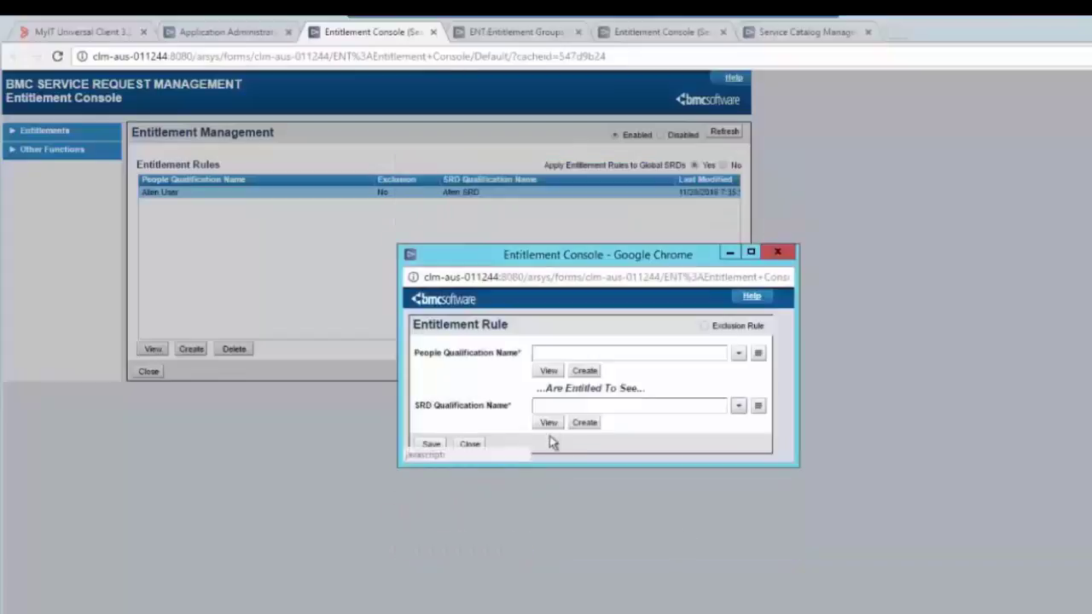
Step: Save an SRD qualification 'SRD Package' limited to the specific package SRD Package
{"action": "left_click", "coordinate": [585, 424]}
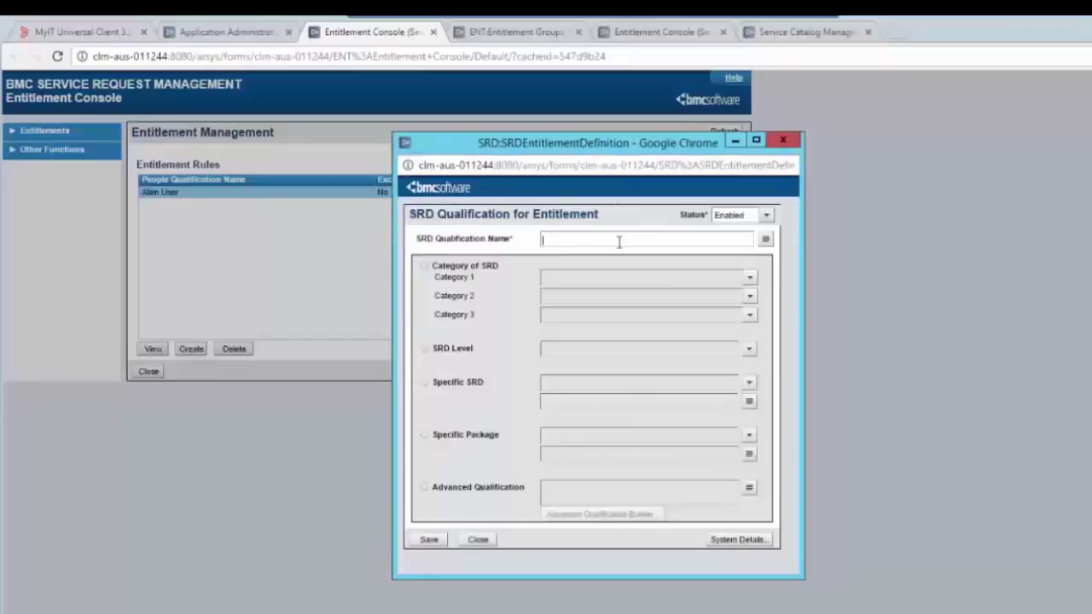
{"action": "type", "text": "SRD Package"}
{"action": "left_click", "coordinate": [478, 437]}
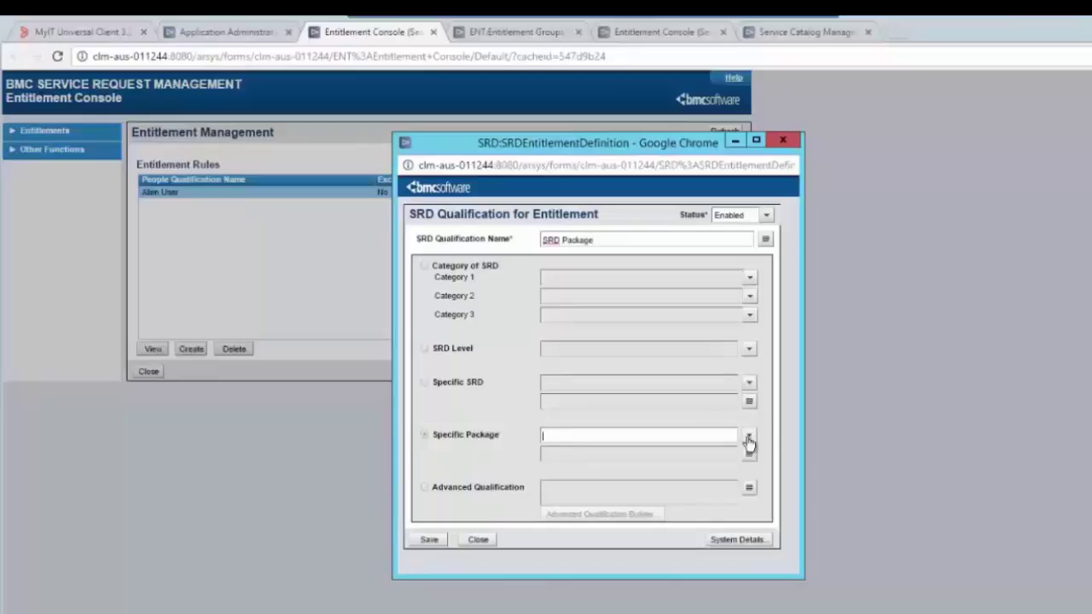
{"action": "left_click", "coordinate": [748, 441]}
{"action": "left_click", "coordinate": [719, 456]}
{"action": "left_click", "coordinate": [422, 538]}
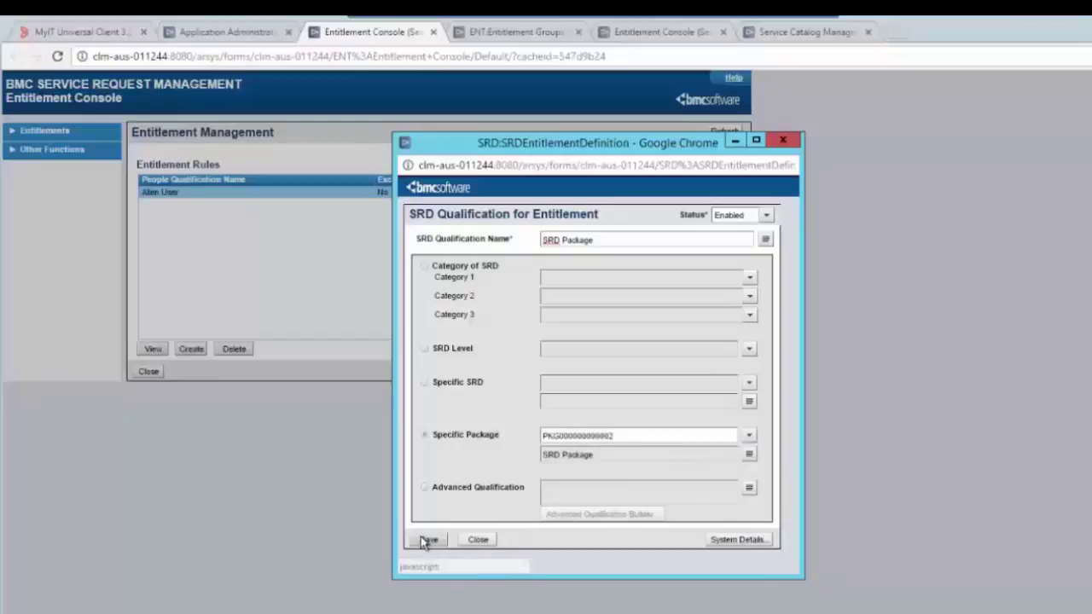
{"action": "left_click", "coordinate": [601, 426]}
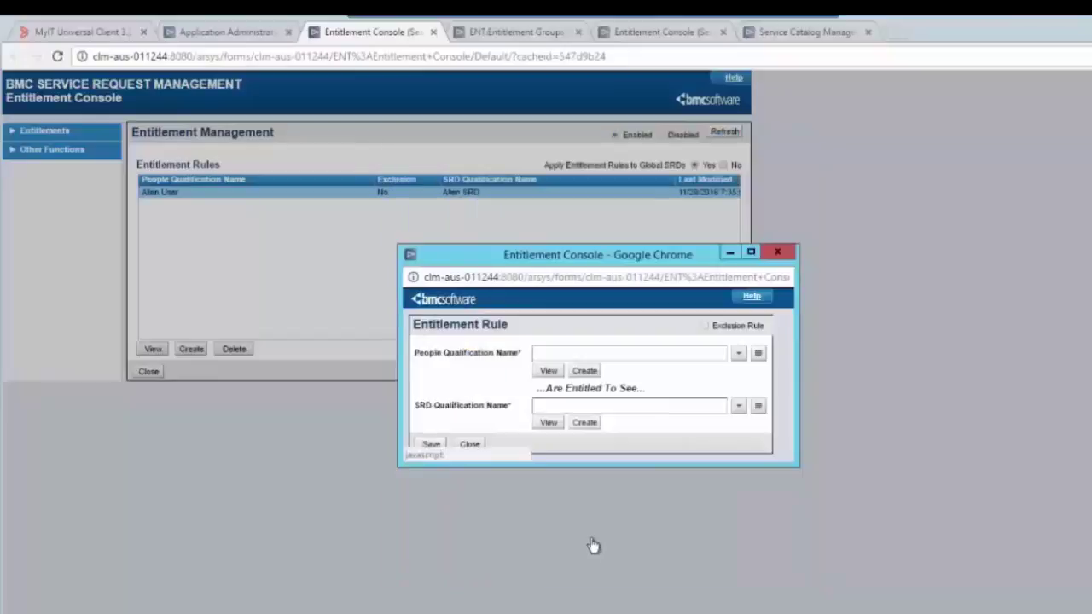
Step: Save the entitlement rule pairing User Group Service Desk with the SRD Package qualification
{"action": "left_click", "coordinate": [737, 352]}
{"action": "left_click", "coordinate": [747, 393]}
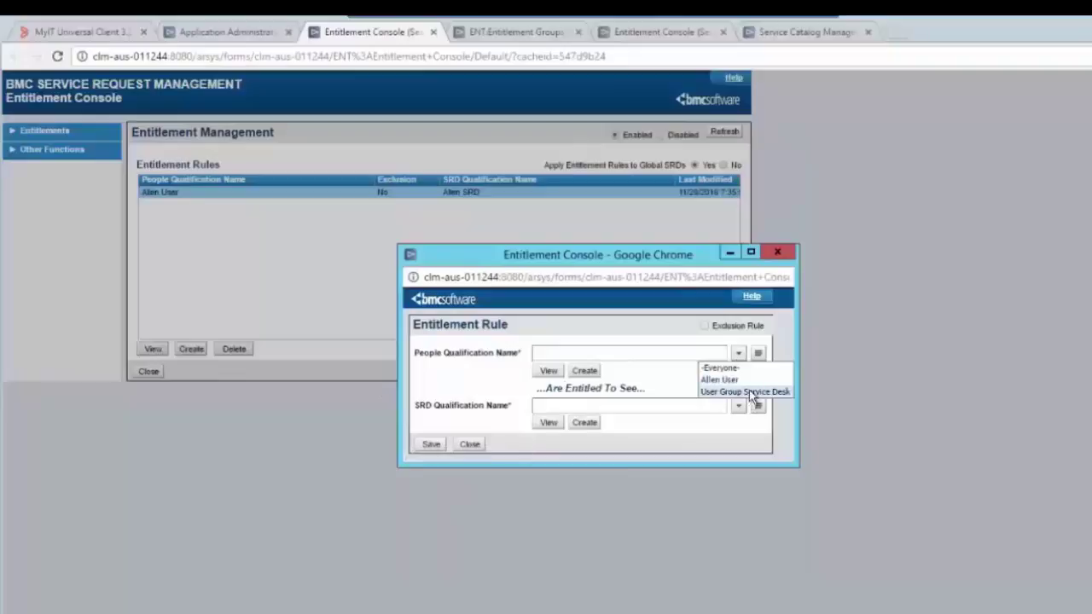
{"action": "left_click", "coordinate": [737, 407]}
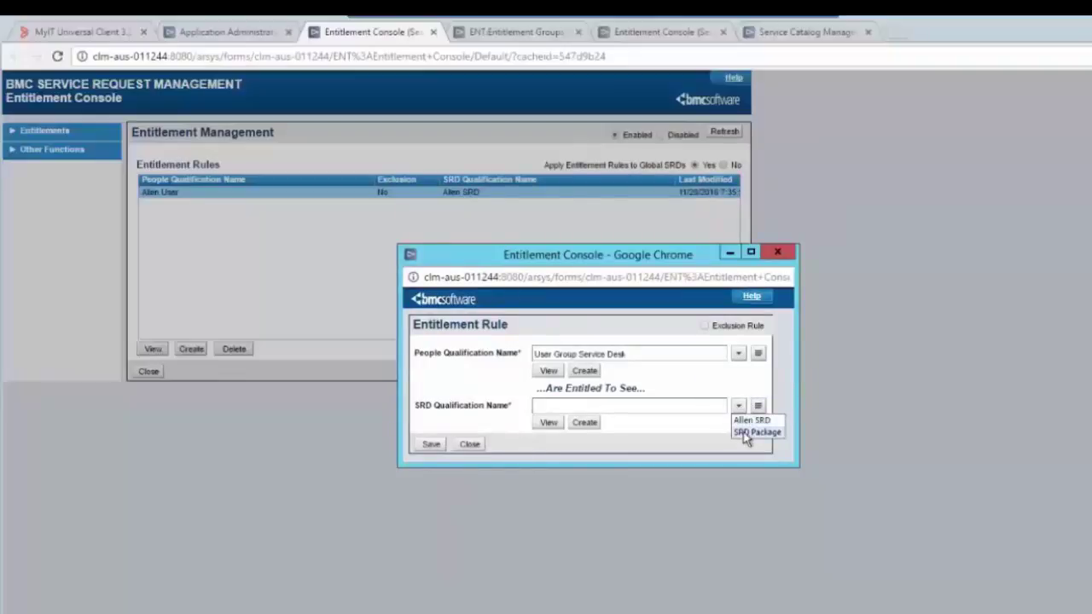
{"action": "left_click", "coordinate": [745, 433]}
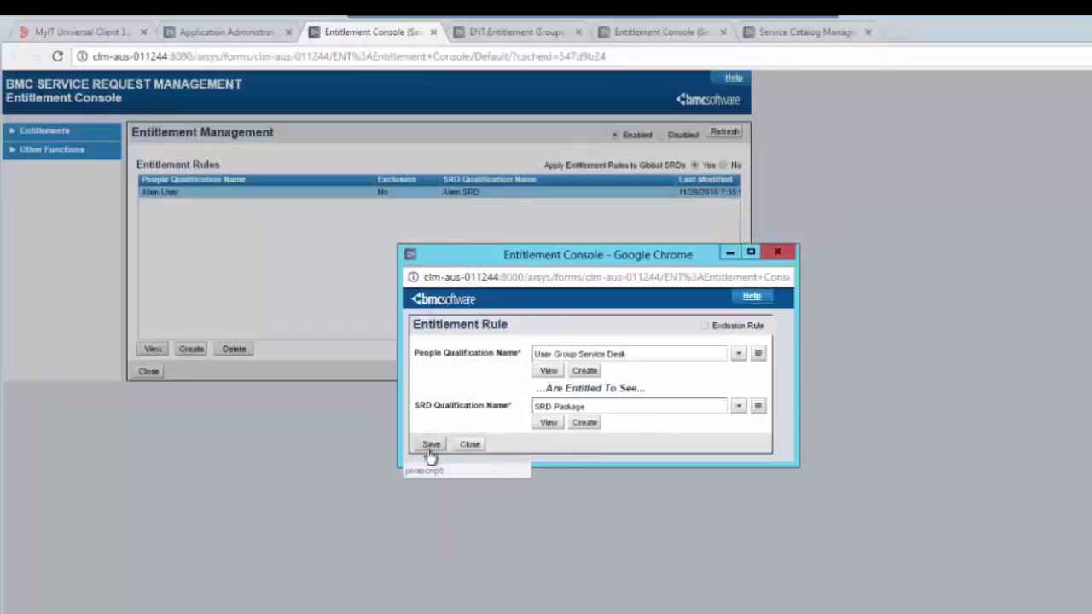
{"action": "left_click", "coordinate": [429, 447]}
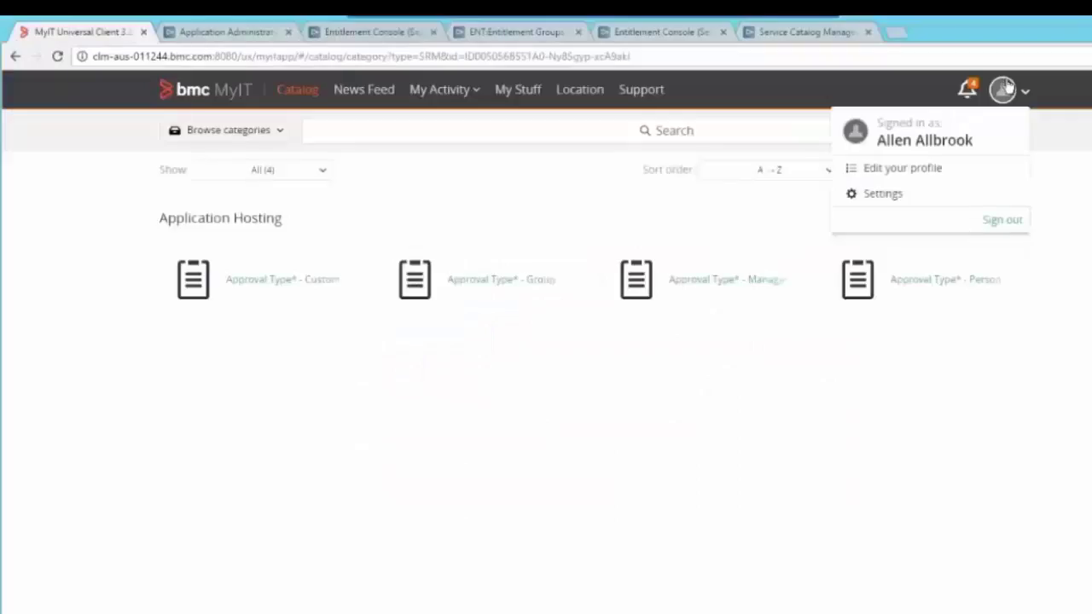
Step: Close the MyIT profile menu to see the four Approval Type services in the catalog
{"action": "left_click", "coordinate": [906, 437]}
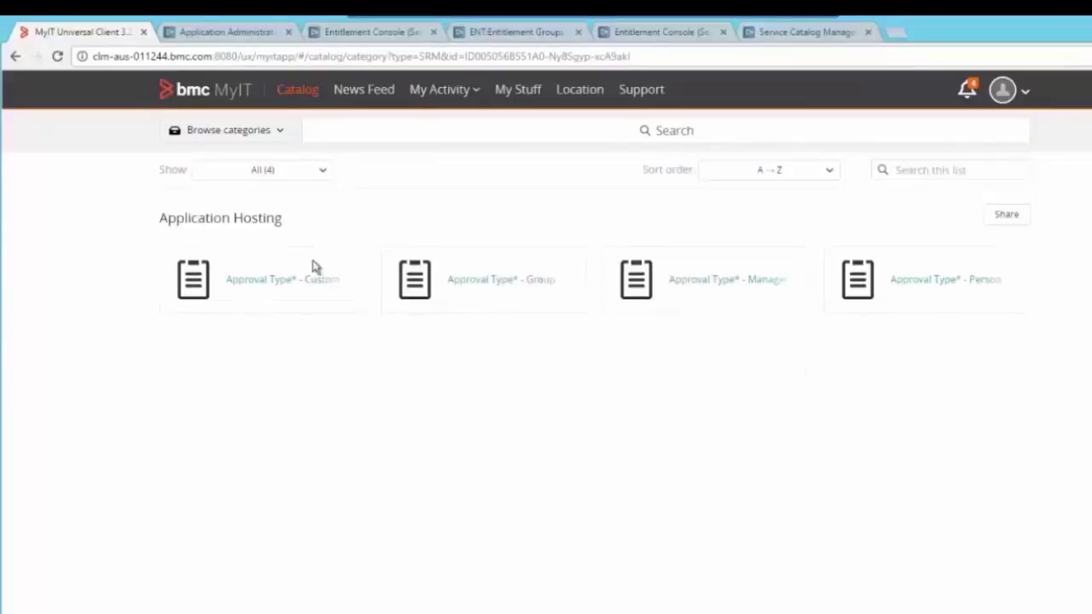
{"action": "left_click", "coordinate": [371, 32]}
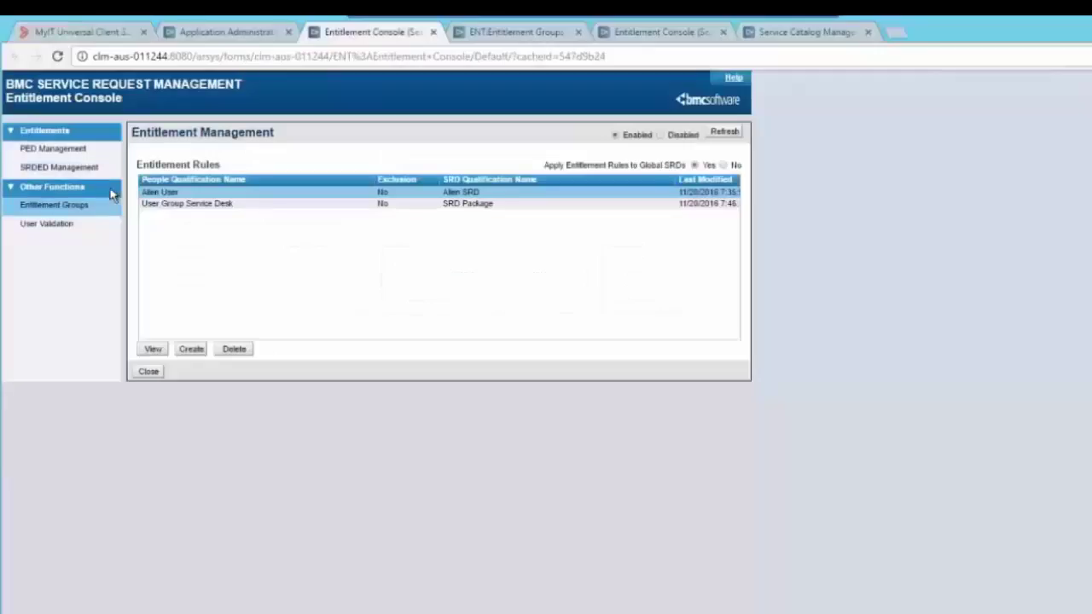
{"action": "left_click", "coordinate": [96, 208]}
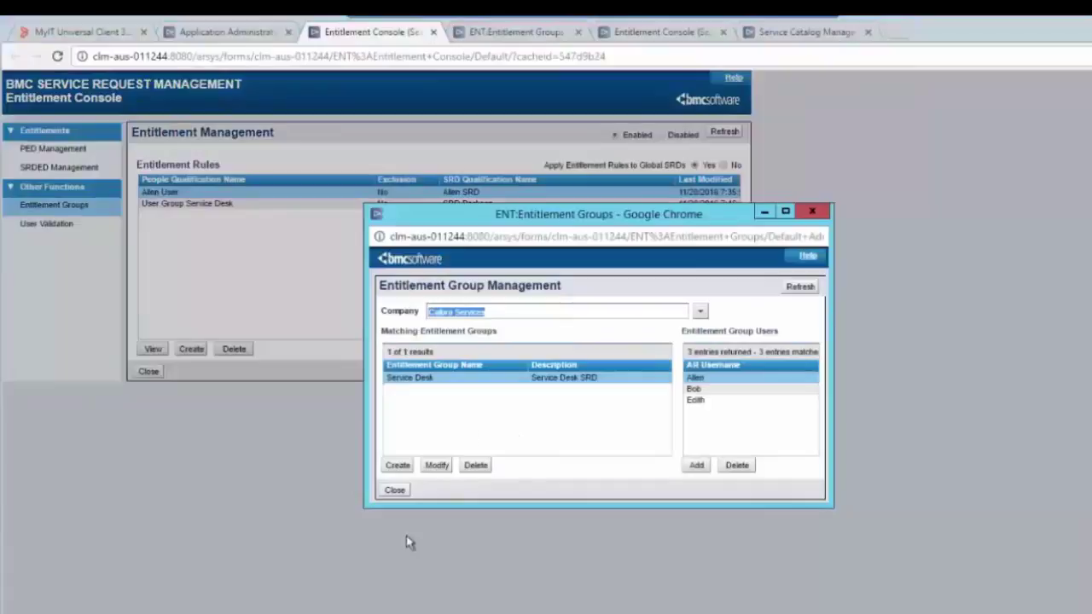
{"action": "left_click", "coordinate": [4, 311]}
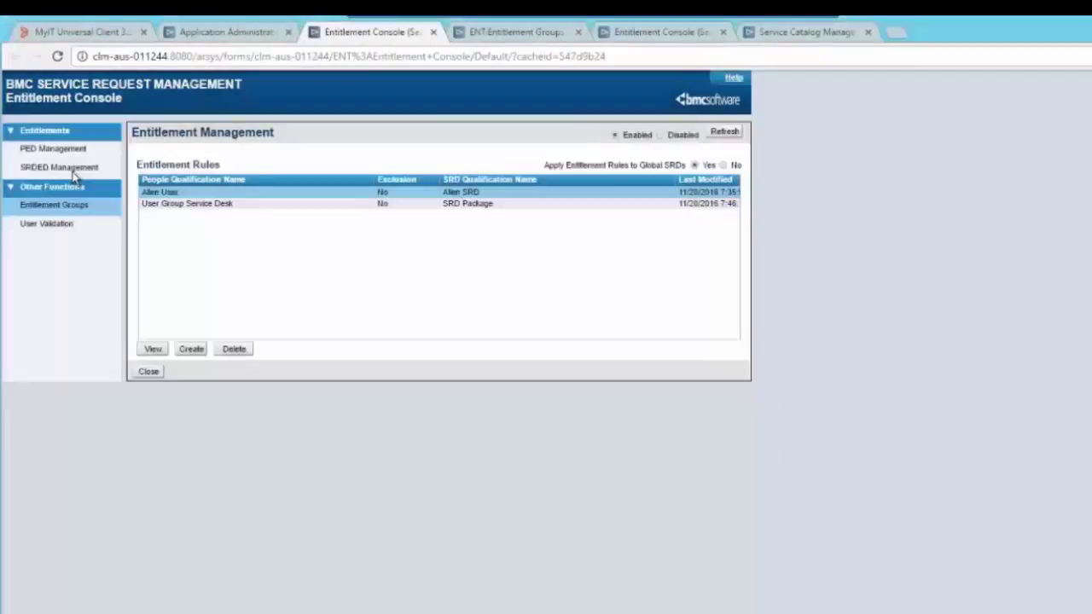
{"action": "left_click", "coordinate": [57, 168]}
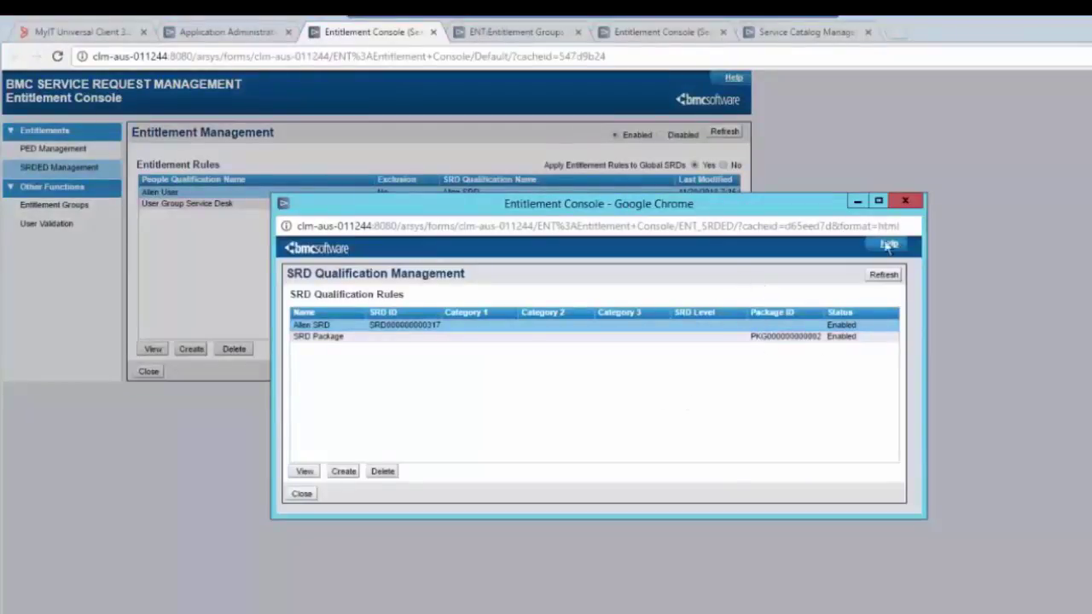
{"action": "left_click", "coordinate": [905, 201]}
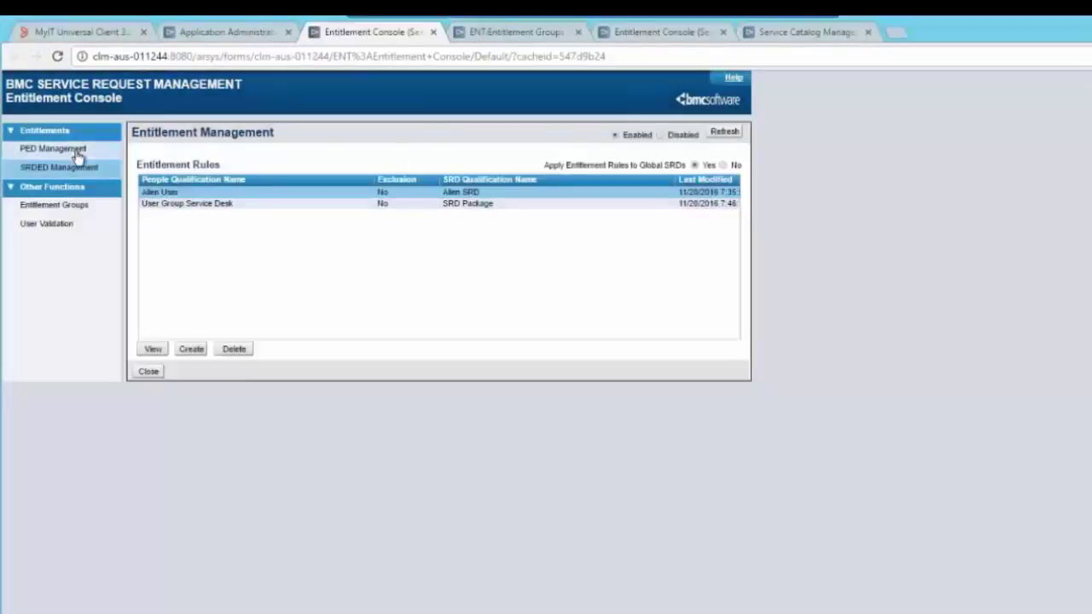
{"action": "left_click", "coordinate": [78, 156]}
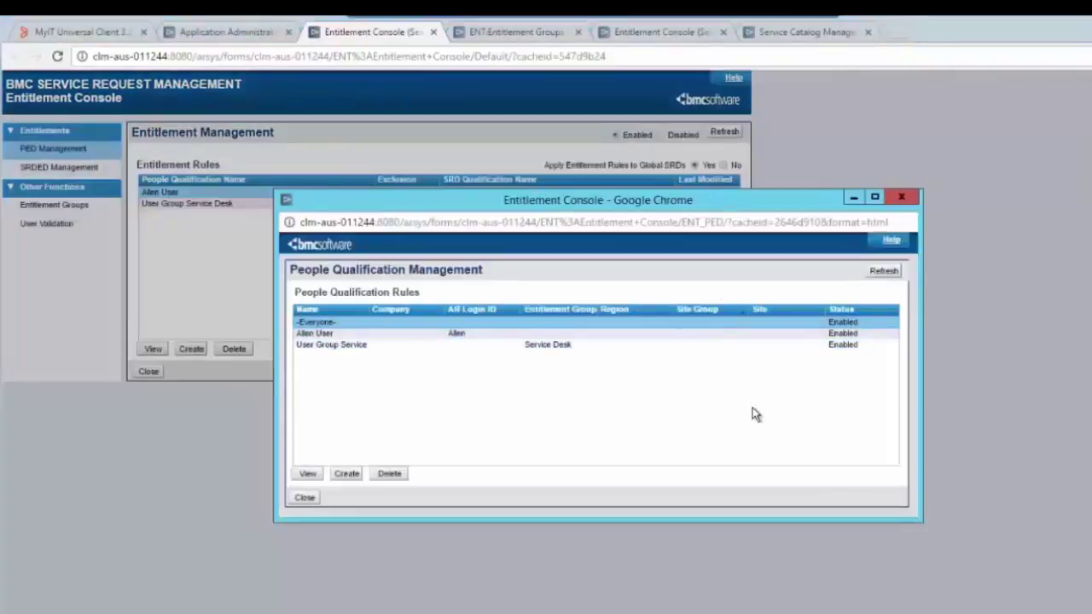
{"action": "left_click", "coordinate": [901, 197]}
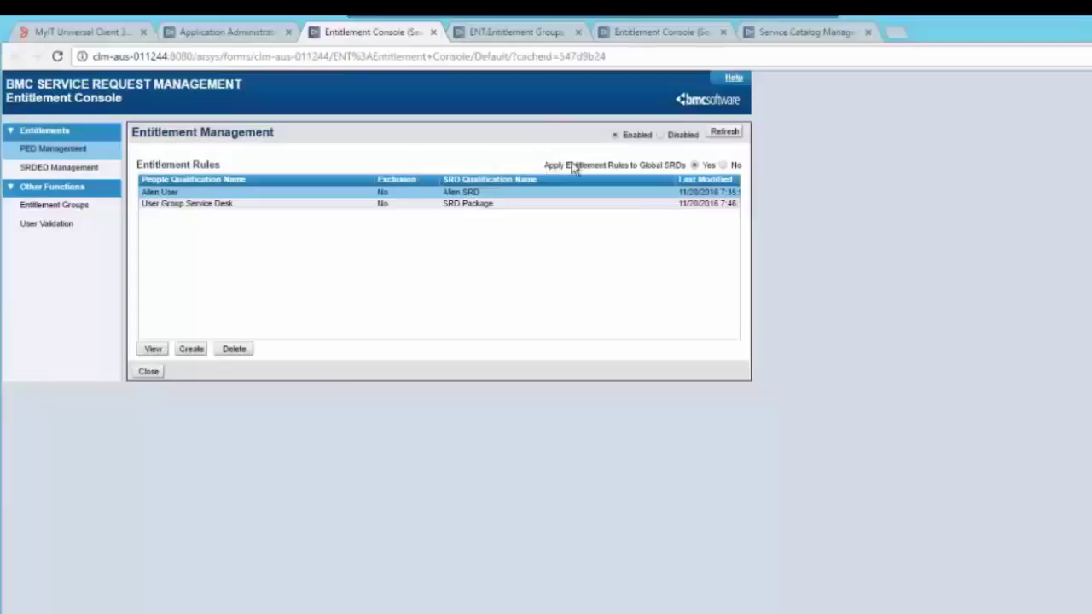
Step: Set entitlement to Disabled in Entitlement Management
{"action": "left_click_drag", "start_coordinate": [543, 166], "coordinate": [687, 168]}
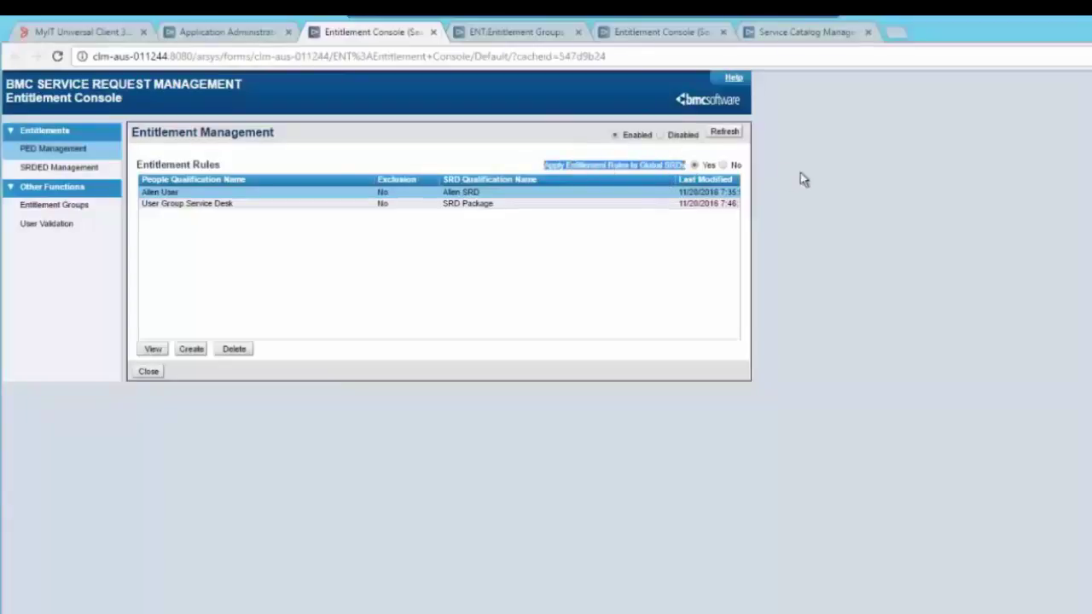
{"action": "left_click", "coordinate": [693, 150]}
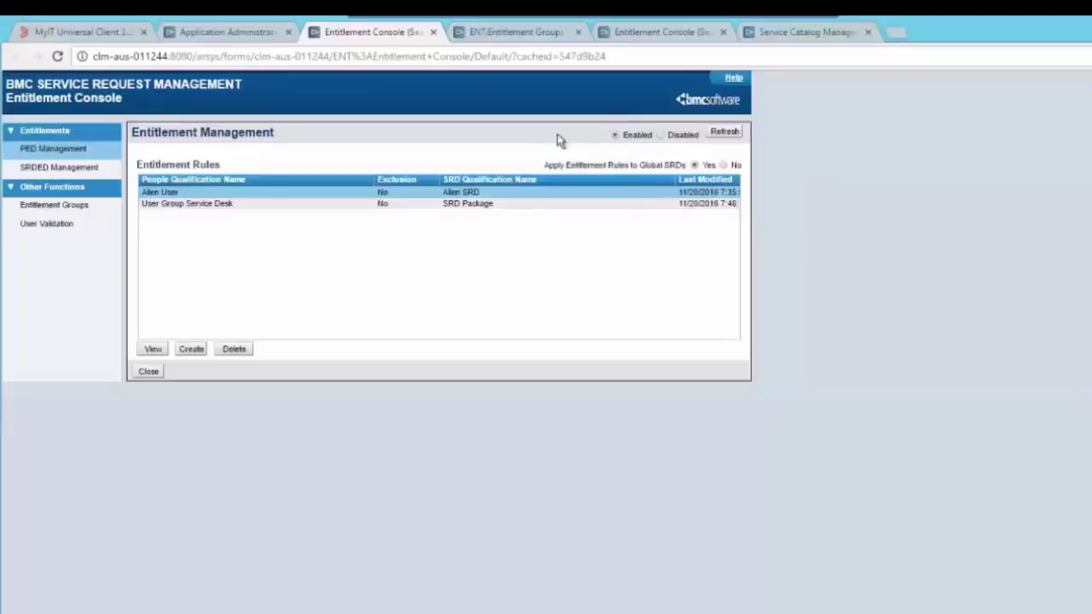
{"action": "left_click", "coordinate": [660, 137]}
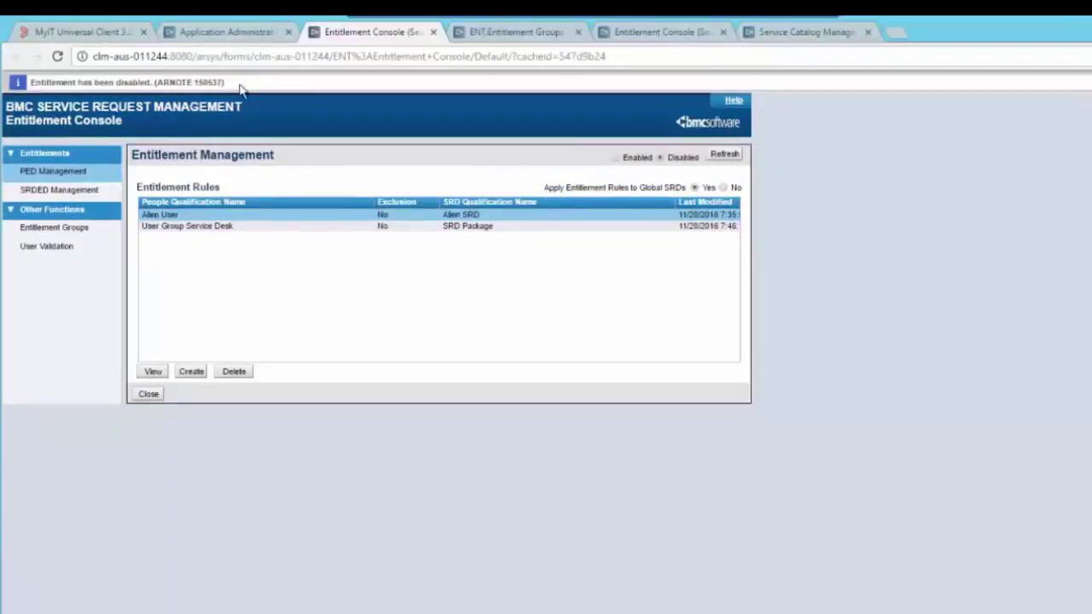
{"action": "left_click_drag", "start_coordinate": [224, 83], "coordinate": [15, 79]}
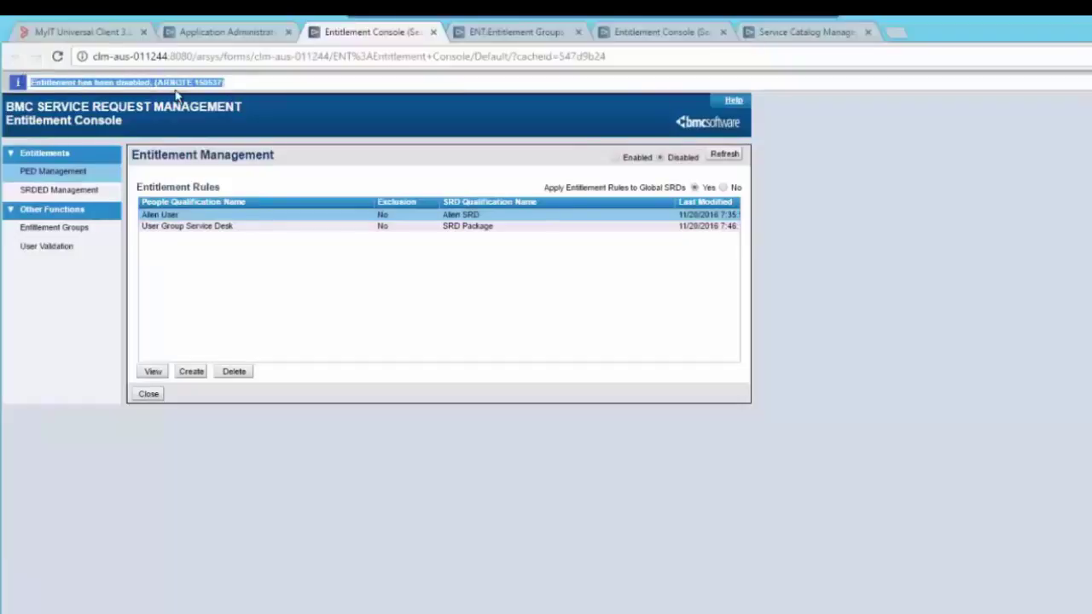
{"action": "left_click", "coordinate": [176, 97]}
Step: Check the MyIT catalog now listing all 11 Application Hosting services
{"action": "left_click", "coordinate": [57, 32]}
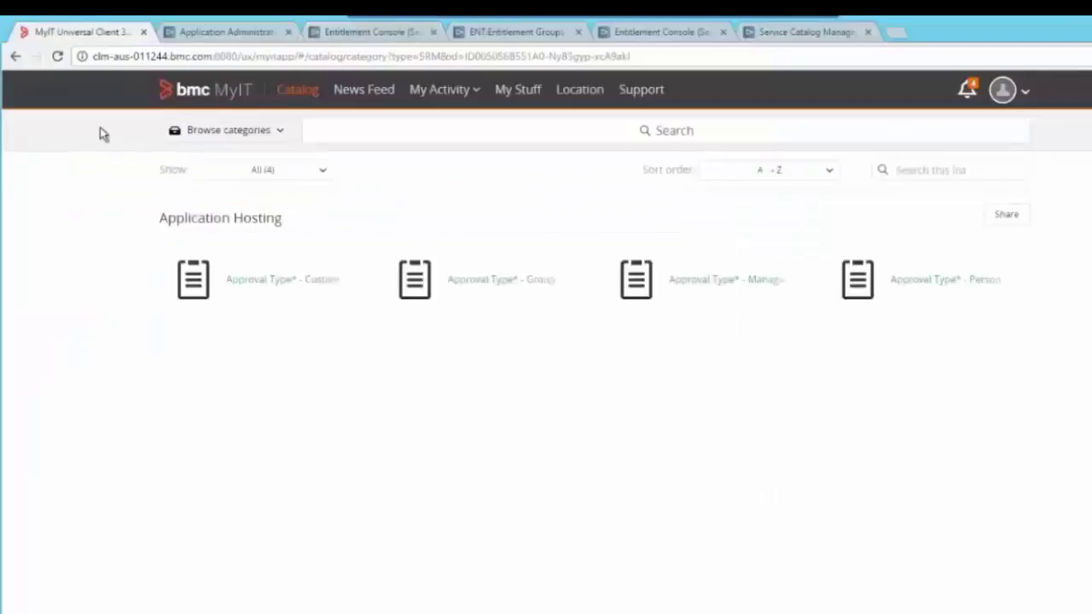
{"action": "left_click", "coordinate": [1005, 95]}
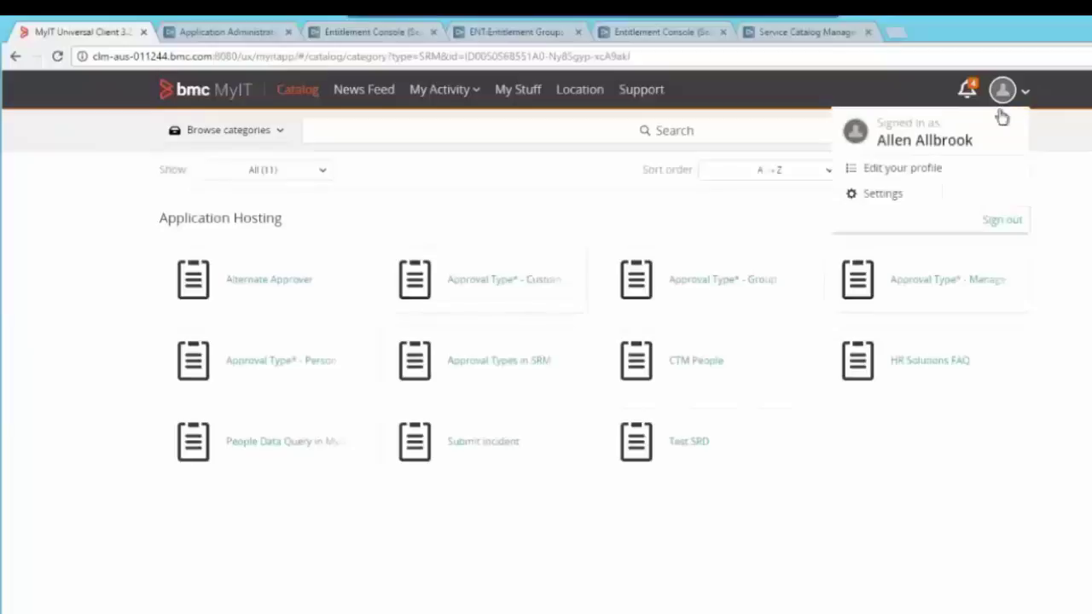
{"action": "left_click", "coordinate": [950, 492]}
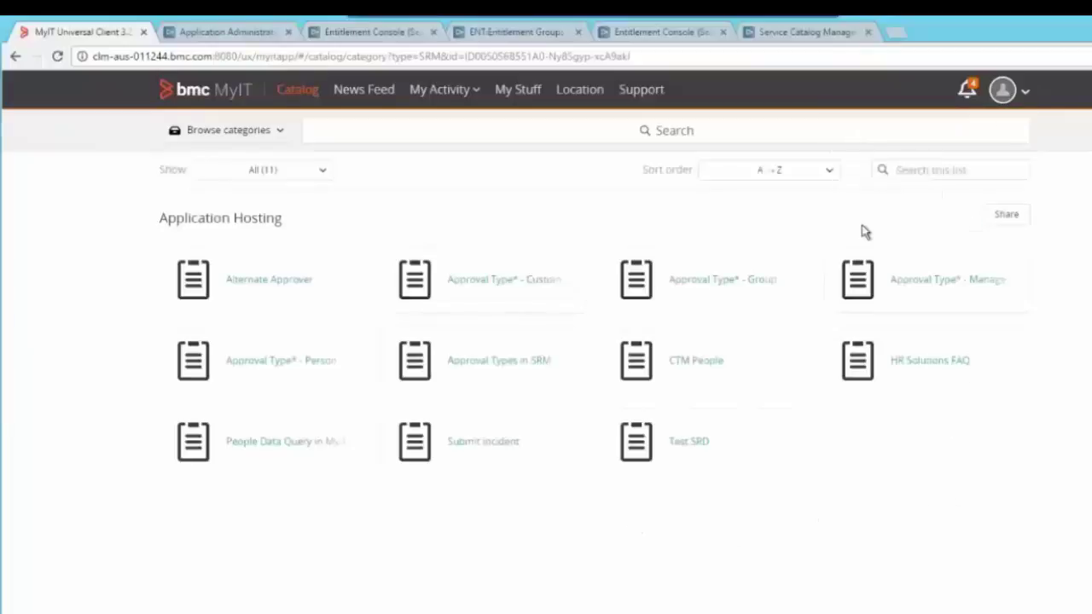